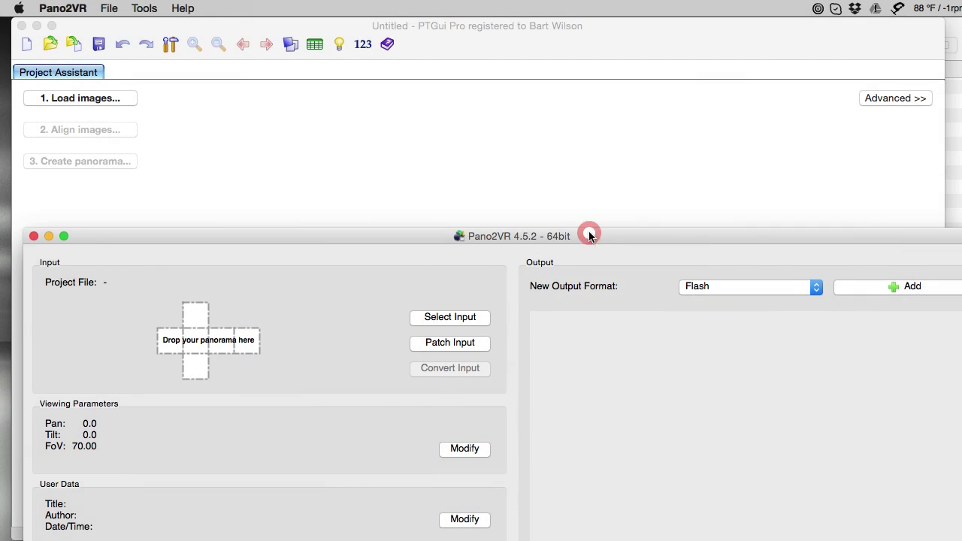
- Check the installed Pano2VR and Photoshop CS6 version details
{"action": "left_click_drag", "start_coordinate": [589, 236], "coordinate": [578, 16]}
{"action": "left_click", "coordinate": [65, 6]}
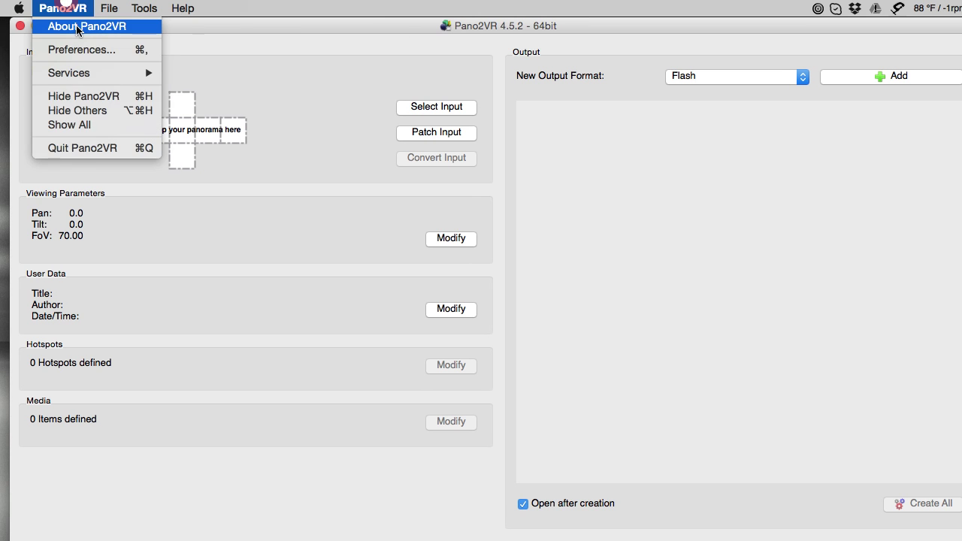
{"action": "left_click", "coordinate": [65, 26]}
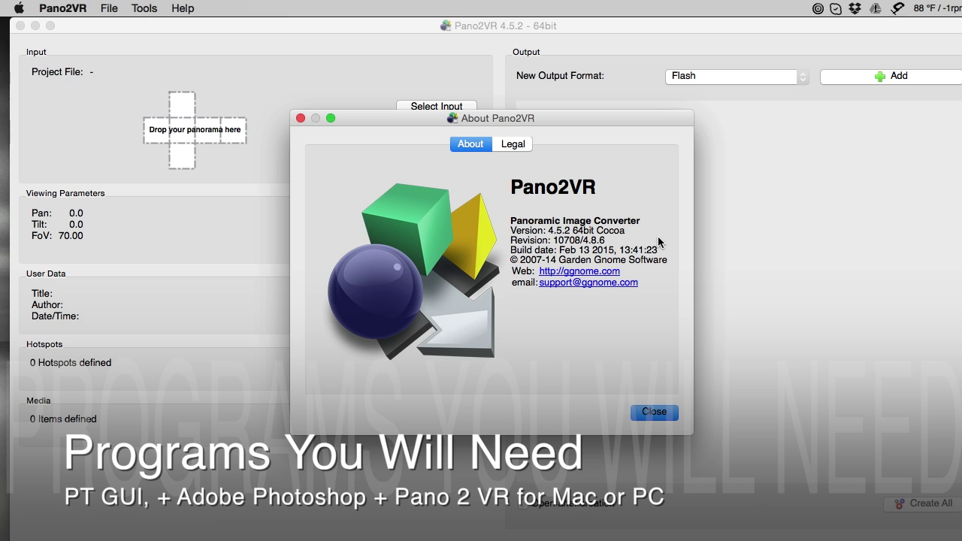
{"action": "left_click", "coordinate": [653, 409]}
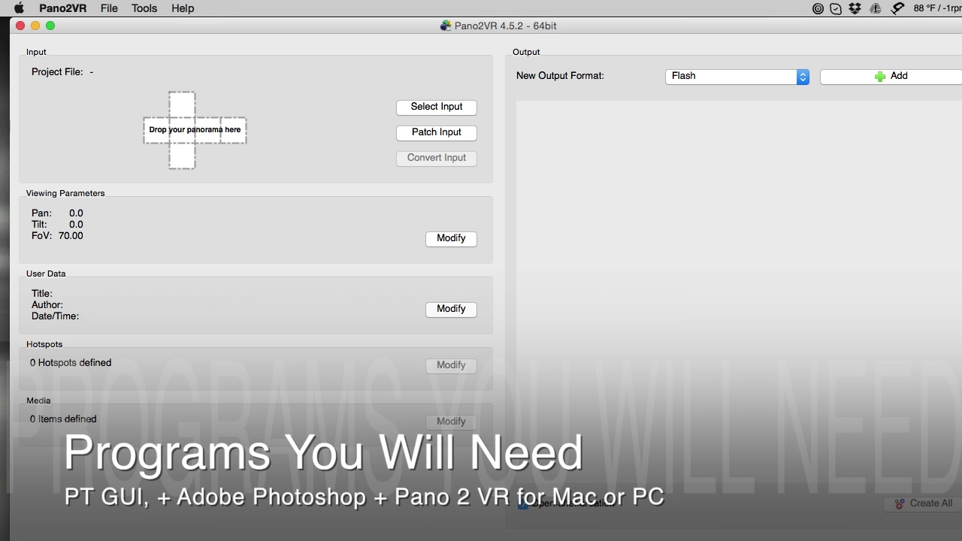
{"action": "key", "text": "super+Tab"}
{"action": "left_click", "coordinate": [66, 7]}
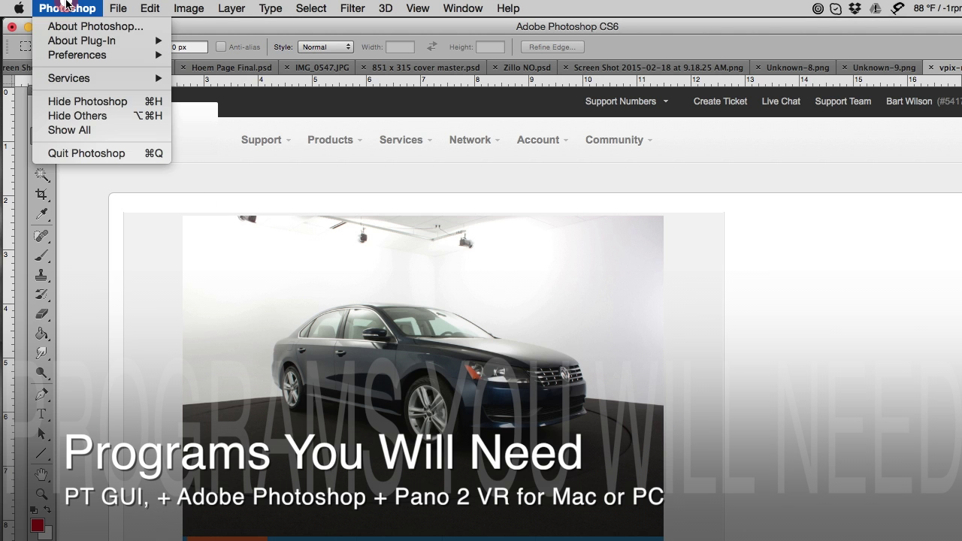
{"action": "left_click", "coordinate": [83, 27]}
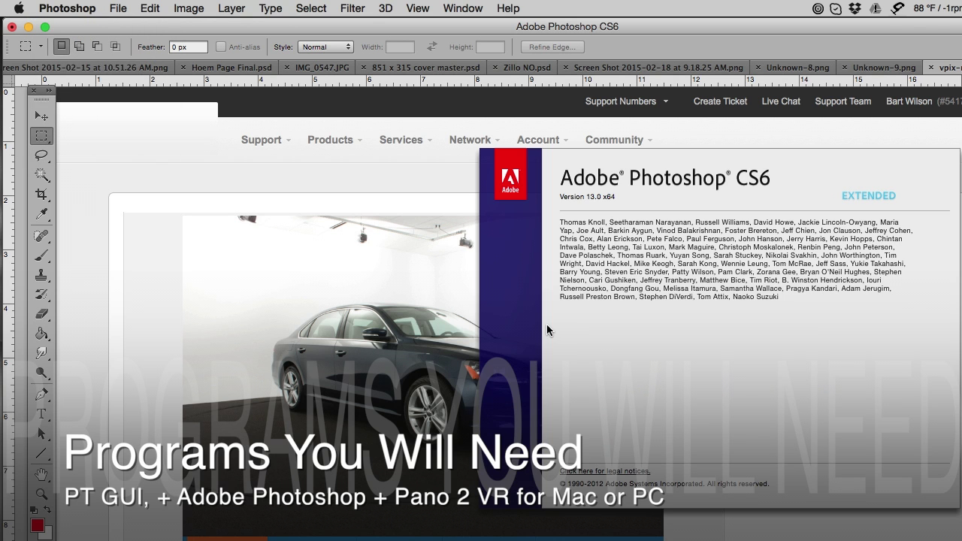
{"action": "left_click", "coordinate": [797, 177]}
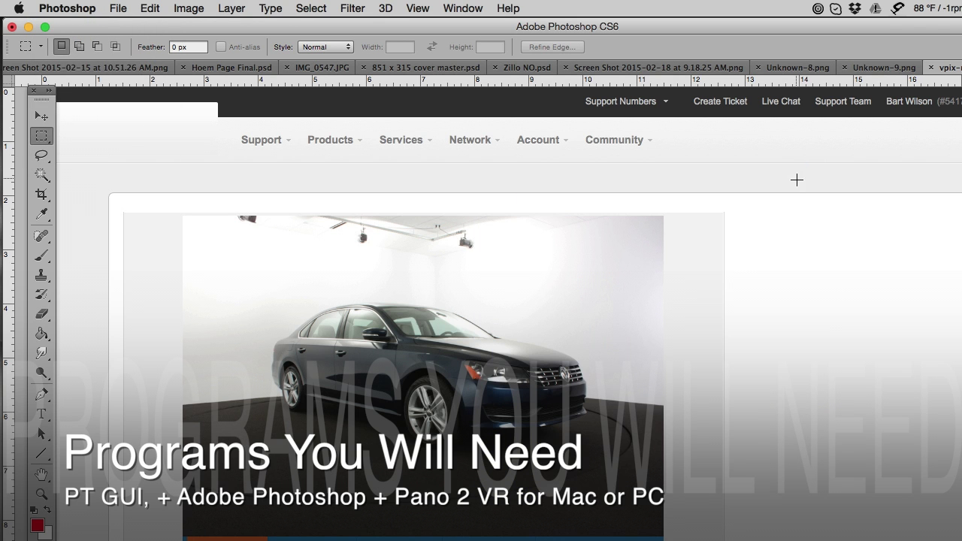
{"action": "key", "text": "super+Tab"}
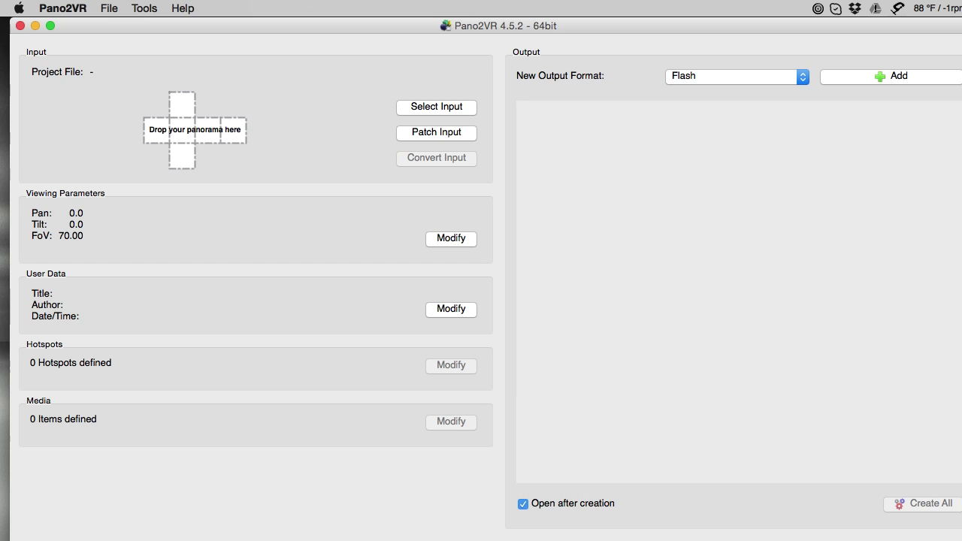
- Arrange the windows so PTGui Pro and the railyard 3 folder are both visible
{"action": "left_click", "coordinate": [846, 226]}
{"action": "left_click_drag", "start_coordinate": [762, 24], "coordinate": [782, 348]}
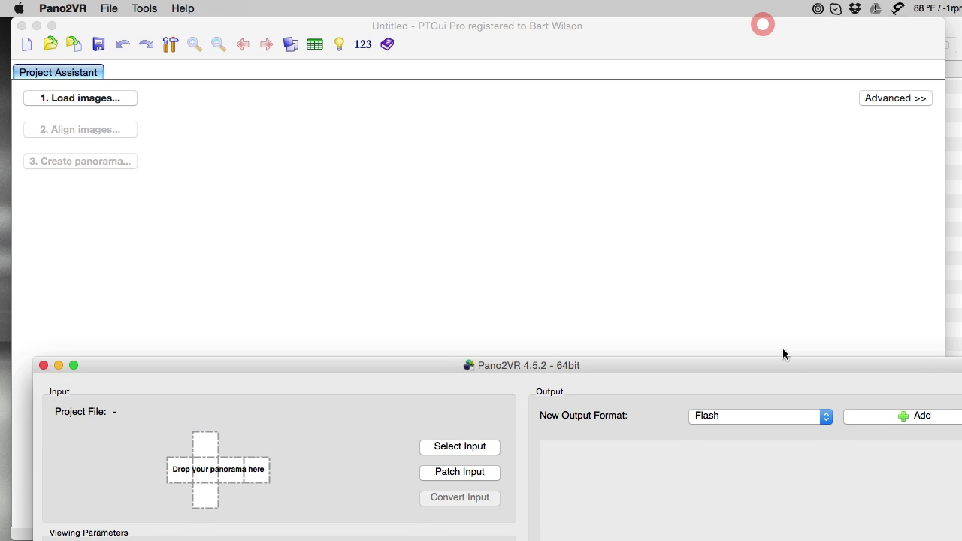
{"action": "left_click", "coordinate": [702, 259]}
{"action": "key", "text": "super+Tab"}
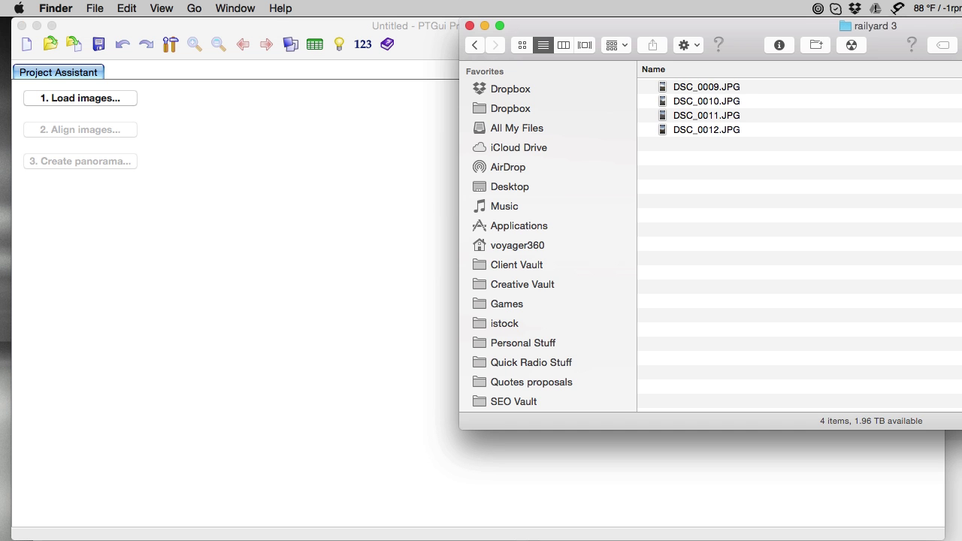
{"action": "left_click_drag", "start_coordinate": [778, 17], "coordinate": [653, 88]}
- Load the four railyard JPGs, starting with DSC_0009, into a new PTGui Pro project
{"action": "left_click", "coordinate": [646, 149]}
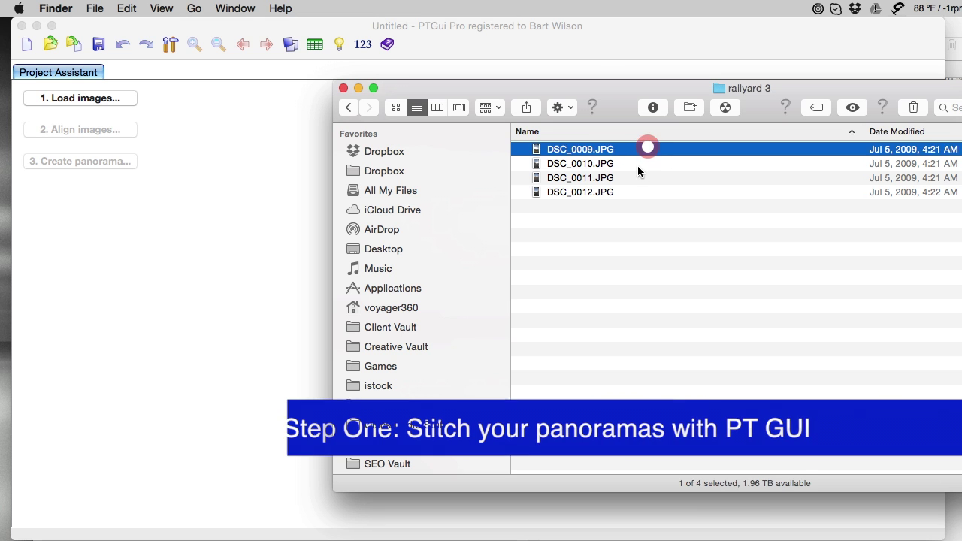
{"action": "left_click", "coordinate": [637, 165]}
{"action": "left_click", "coordinate": [638, 189]}
{"action": "left_click", "coordinate": [639, 216]}
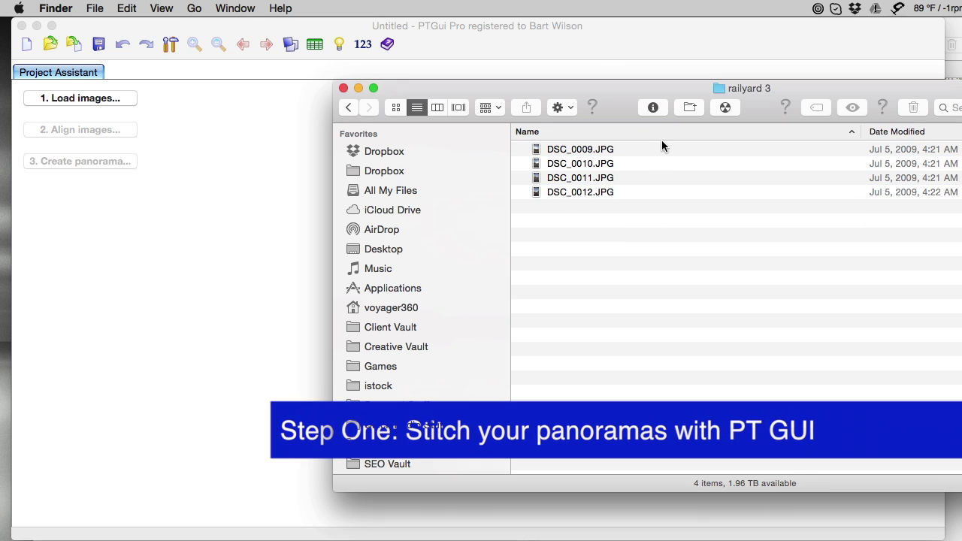
{"action": "left_click_drag", "start_coordinate": [658, 143], "coordinate": [583, 232]}
{"action": "left_click_drag", "start_coordinate": [610, 148], "coordinate": [274, 220]}
{"action": "left_click", "coordinate": [340, 88]}
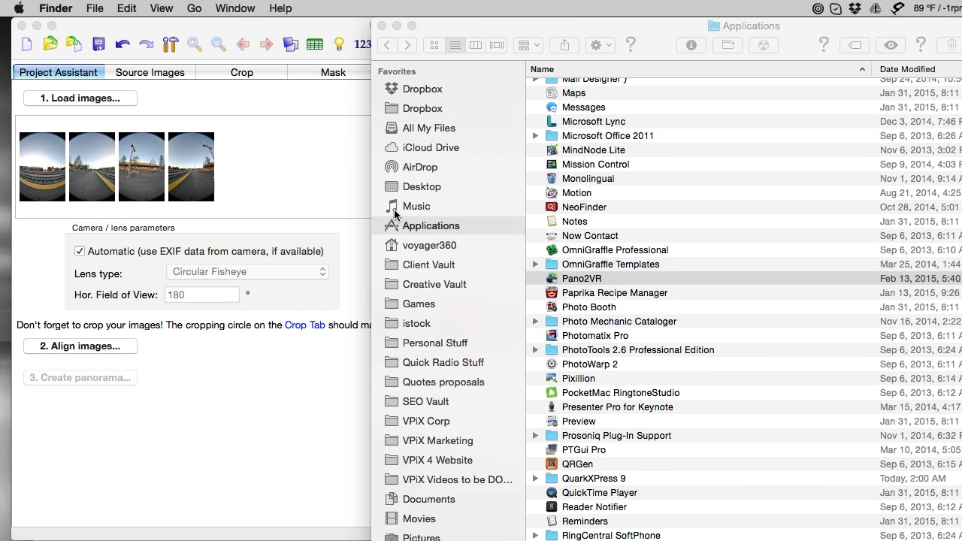
- Close the Applications folder window and align the four loaded images
{"action": "left_click", "coordinate": [380, 26]}
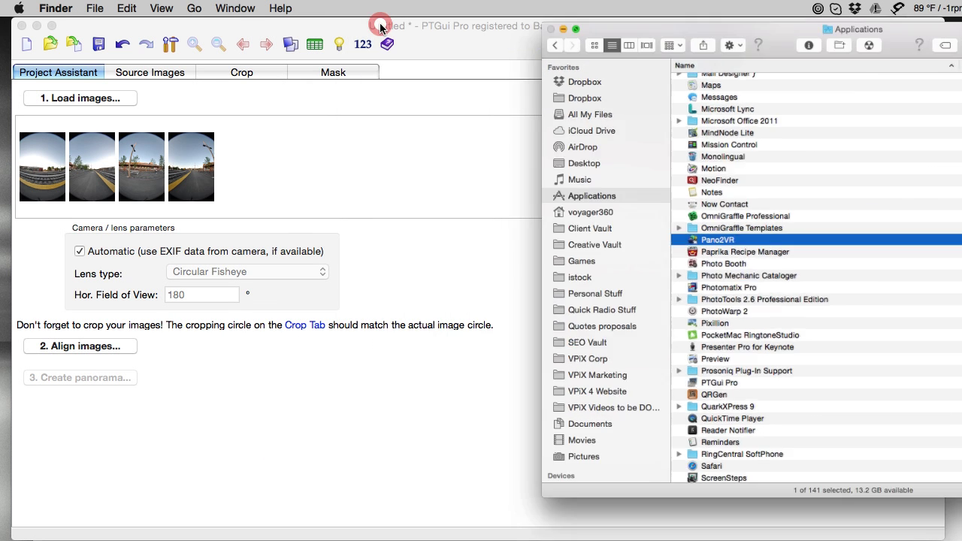
{"action": "left_click", "coordinate": [472, 39]}
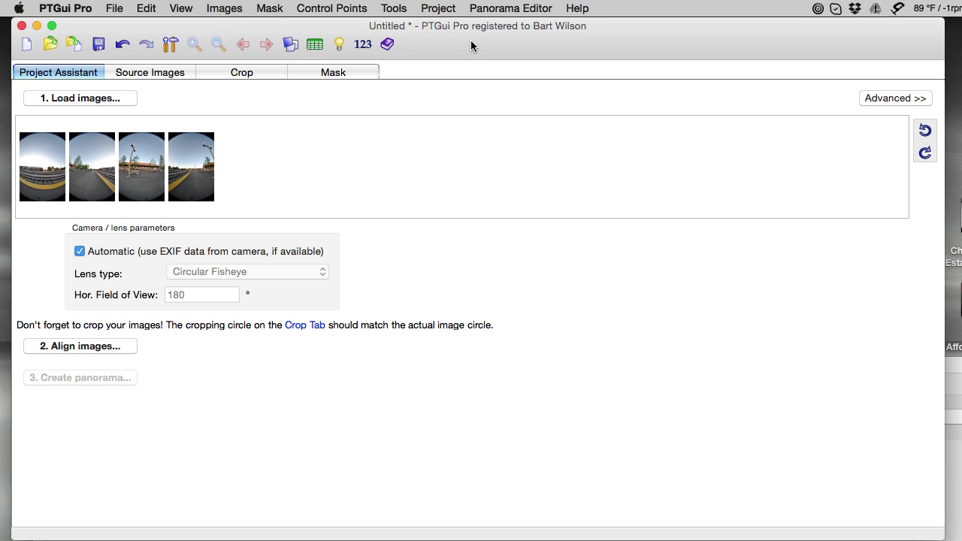
{"action": "left_click", "coordinate": [82, 346]}
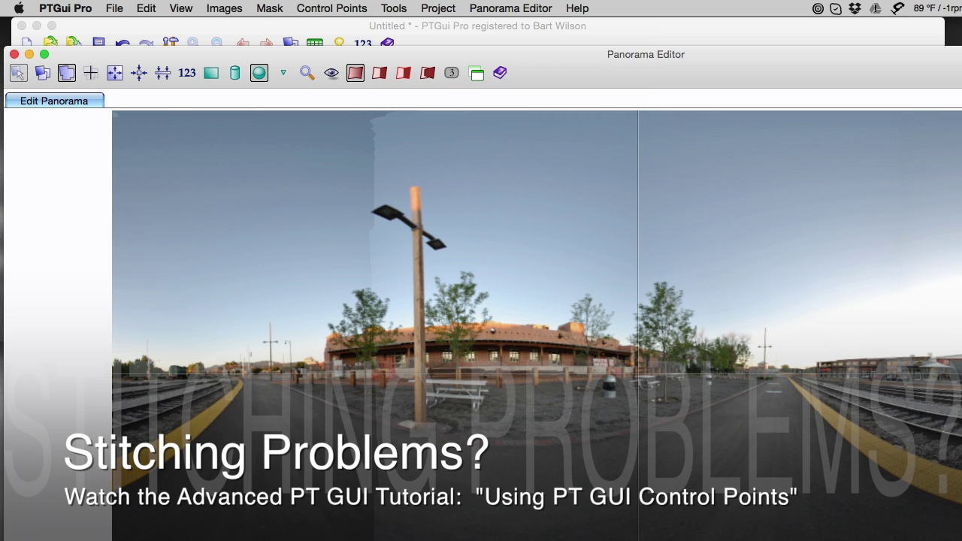
- Set the panorama output width to 6000 px, replacing 8508
{"action": "left_click", "coordinate": [13, 54]}
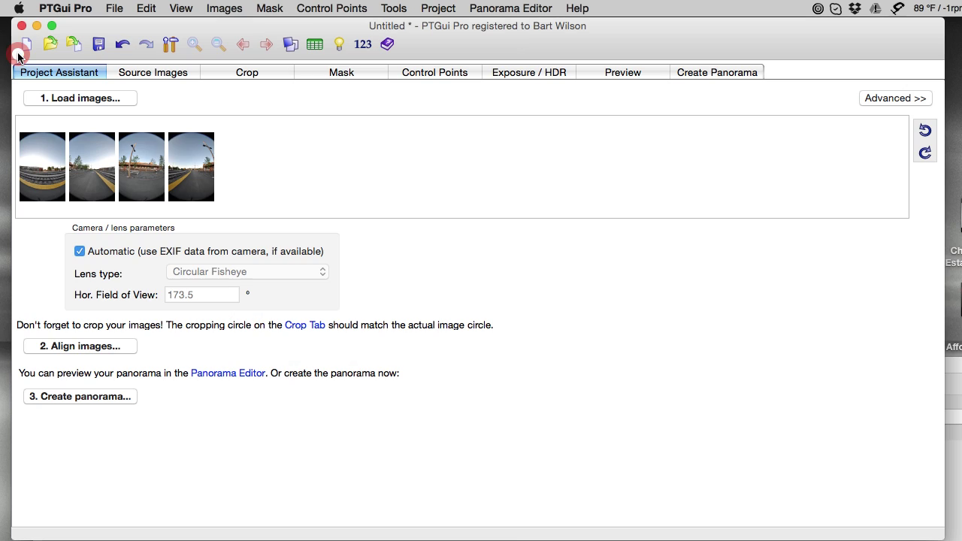
{"action": "left_click", "coordinate": [82, 396]}
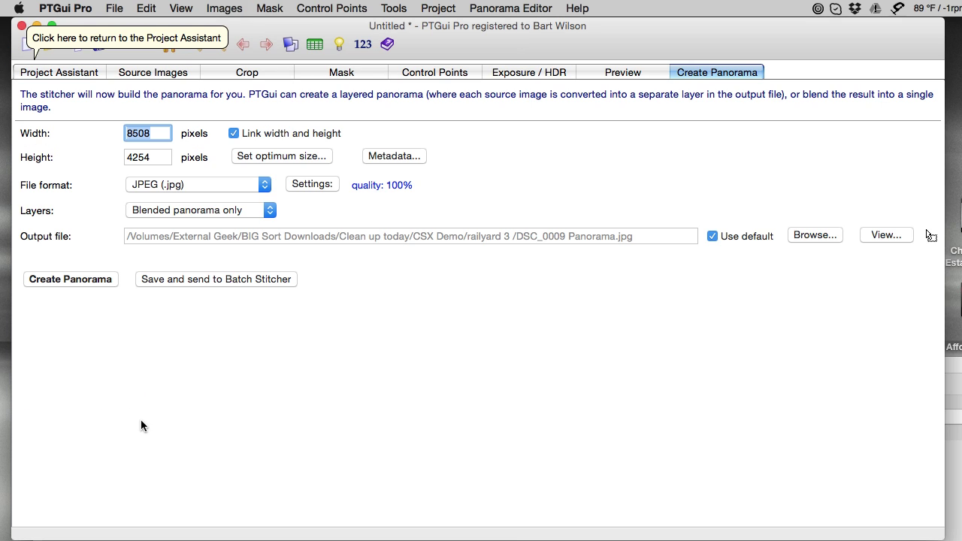
{"action": "double_click", "coordinate": [154, 133]}
{"action": "key", "text": "BackSpace"}
{"action": "type", "text": "6000"}
{"action": "left_click", "coordinate": [110, 154]}
- Lower the JPEG output quality from 100 to 65%
{"action": "left_click", "coordinate": [425, 188]}
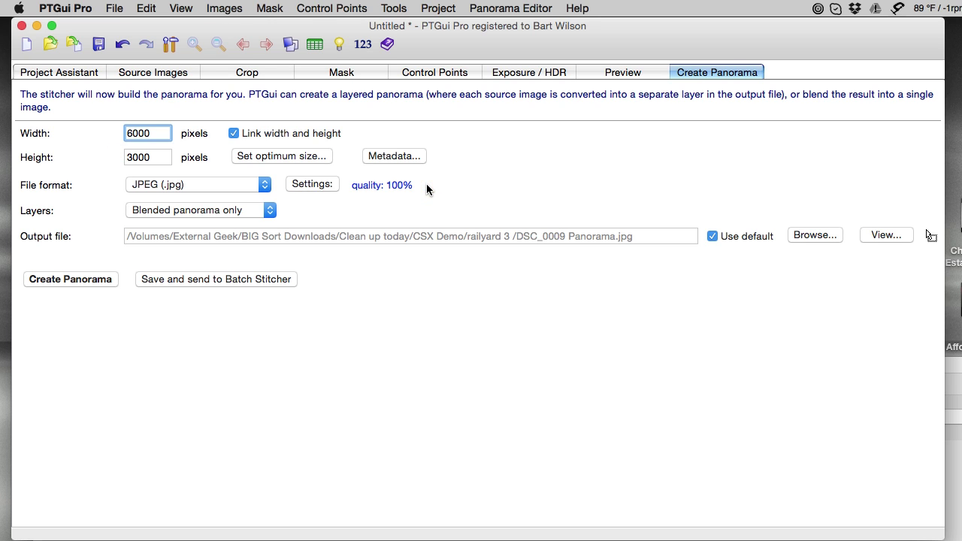
{"action": "left_click", "coordinate": [426, 188]}
{"action": "left_click", "coordinate": [398, 186]}
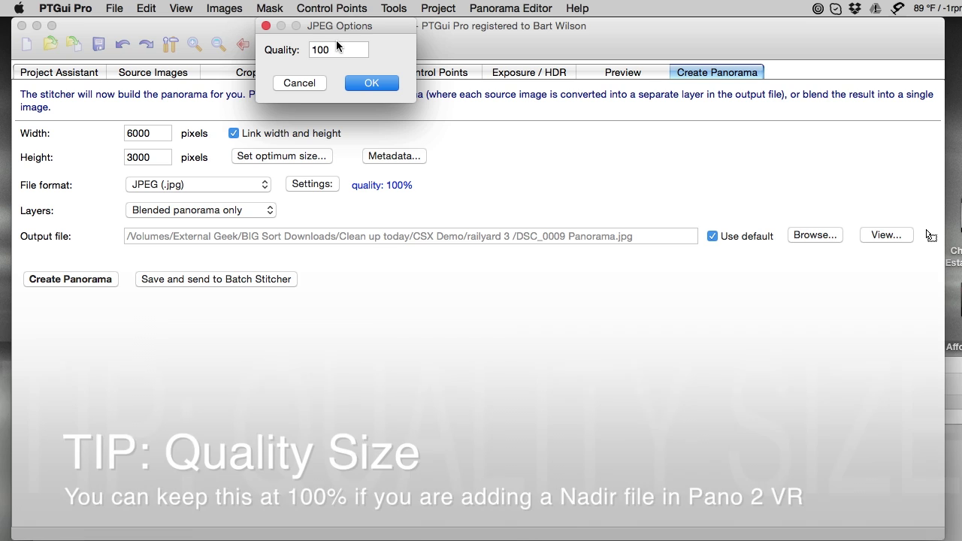
{"action": "left_click_drag", "start_coordinate": [337, 46], "coordinate": [285, 50]}
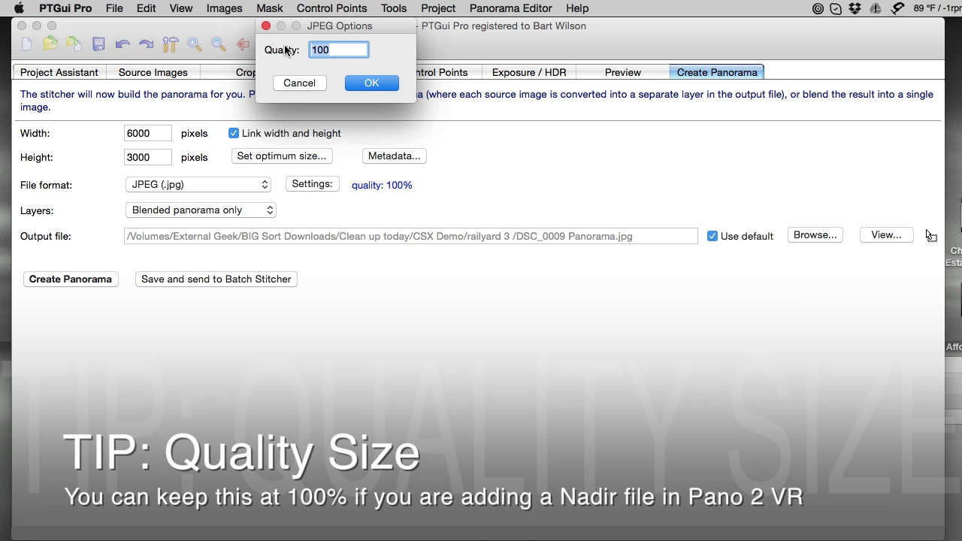
{"action": "type", "text": "60"}
{"action": "left_click", "coordinate": [363, 83]}
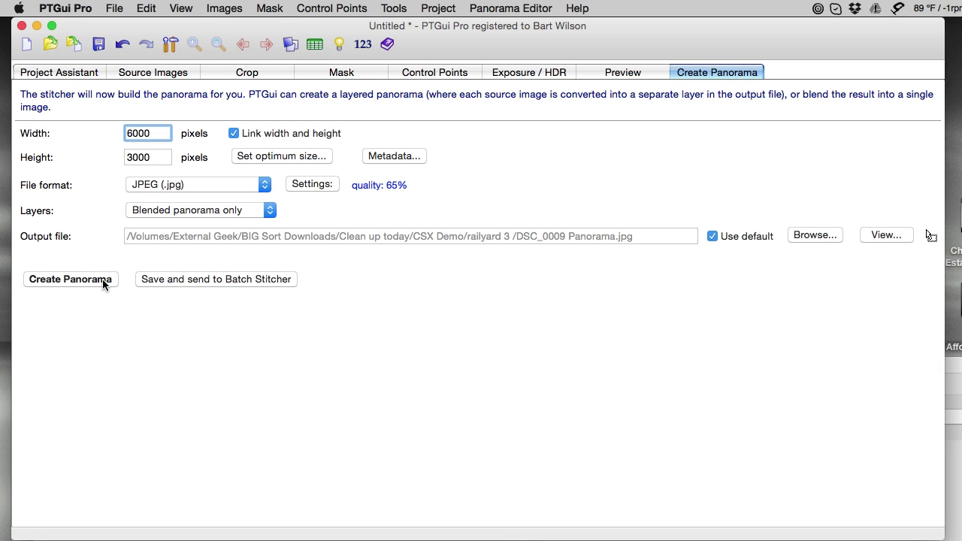
- Stitch the panorama, keeping the default output file location
{"action": "left_click", "coordinate": [103, 284]}
{"action": "left_click", "coordinate": [503, 237]}
{"action": "left_click", "coordinate": [640, 236]}
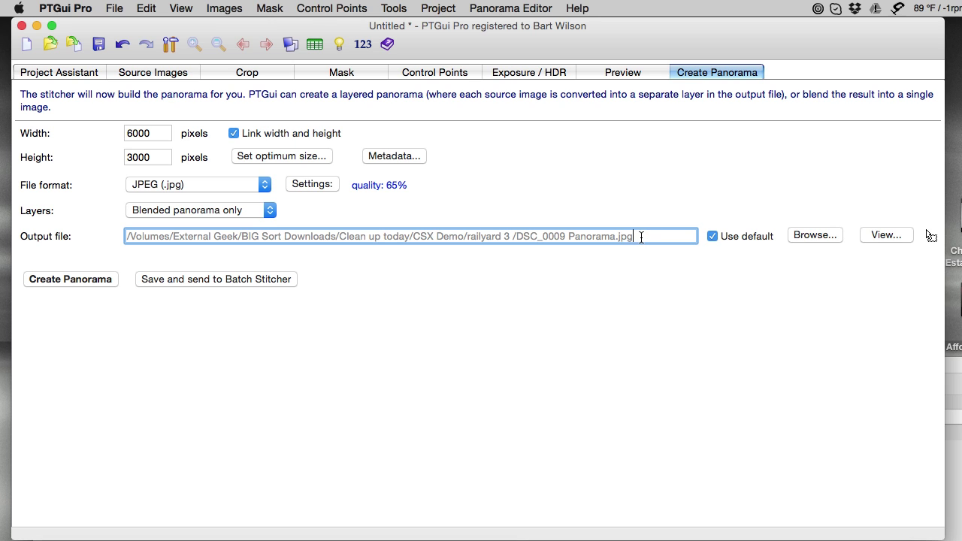
{"action": "left_click", "coordinate": [815, 235]}
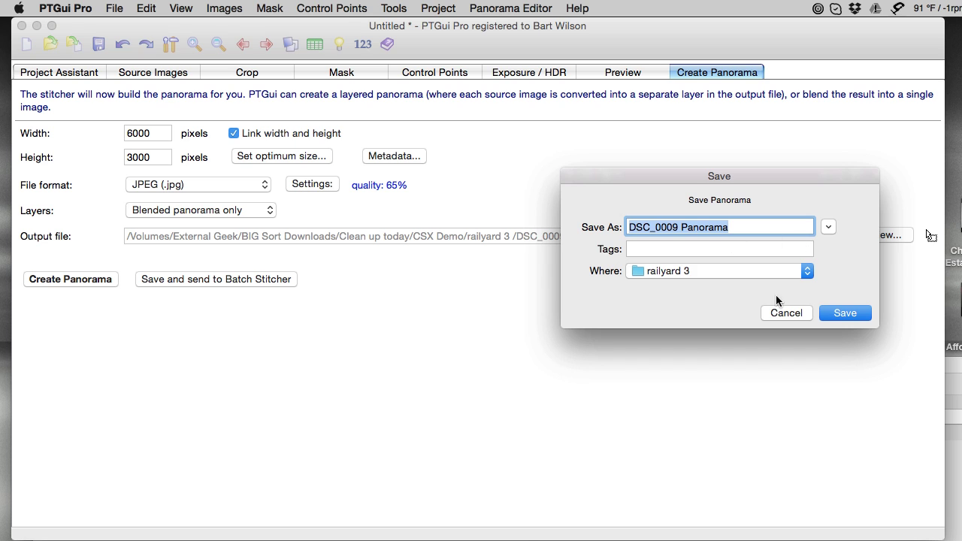
{"action": "left_click", "coordinate": [783, 310]}
- Reveal DSC_0009 Panorama.jpg in the railyard 3 folder and drag it into Photoshop
{"action": "left_click", "coordinate": [891, 235]}
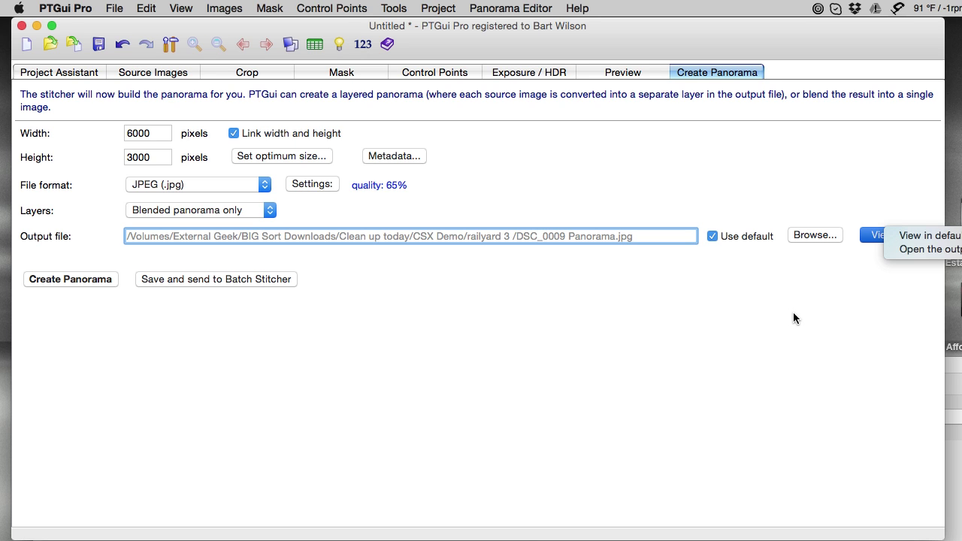
{"action": "left_click", "coordinate": [909, 250]}
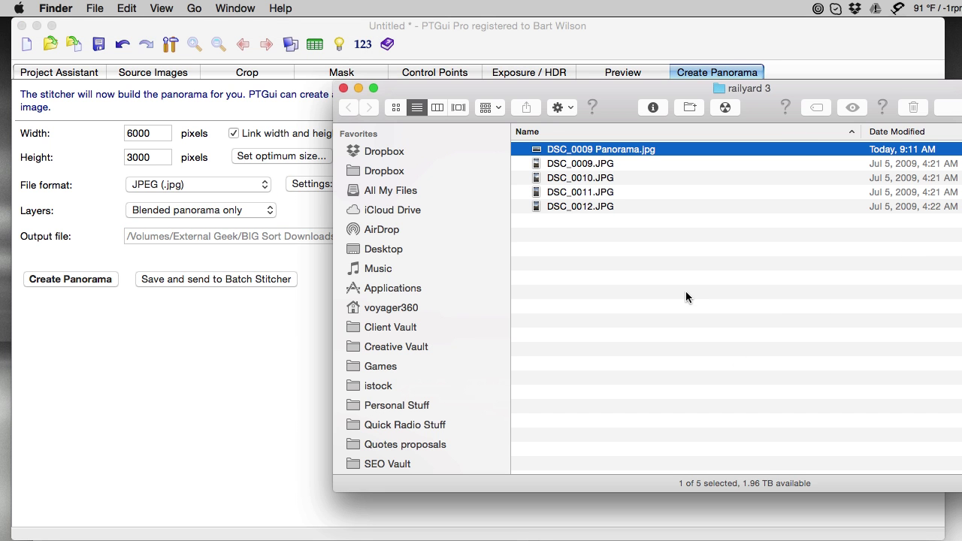
{"action": "left_click_drag", "start_coordinate": [768, 97], "coordinate": [490, 79]}
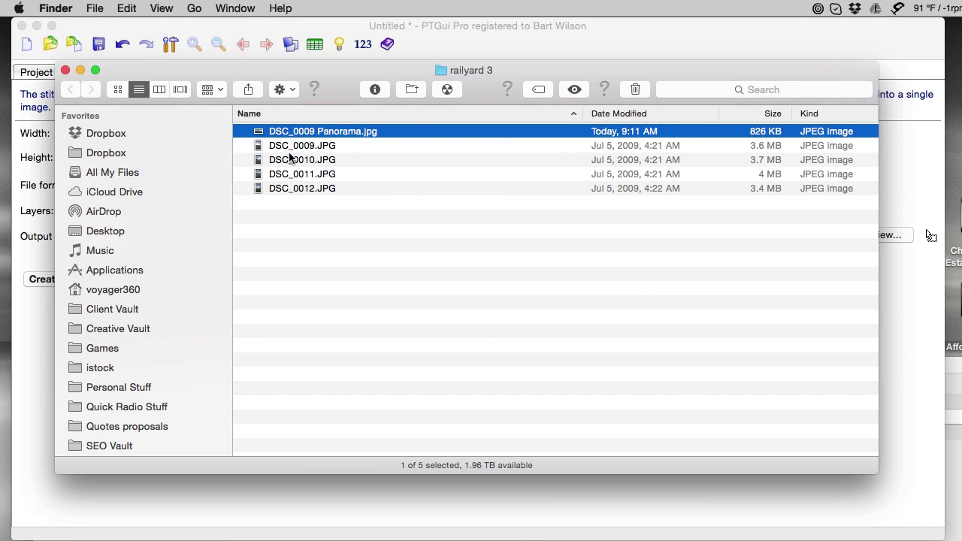
{"action": "left_click_drag", "start_coordinate": [301, 133], "coordinate": [691, 537]}
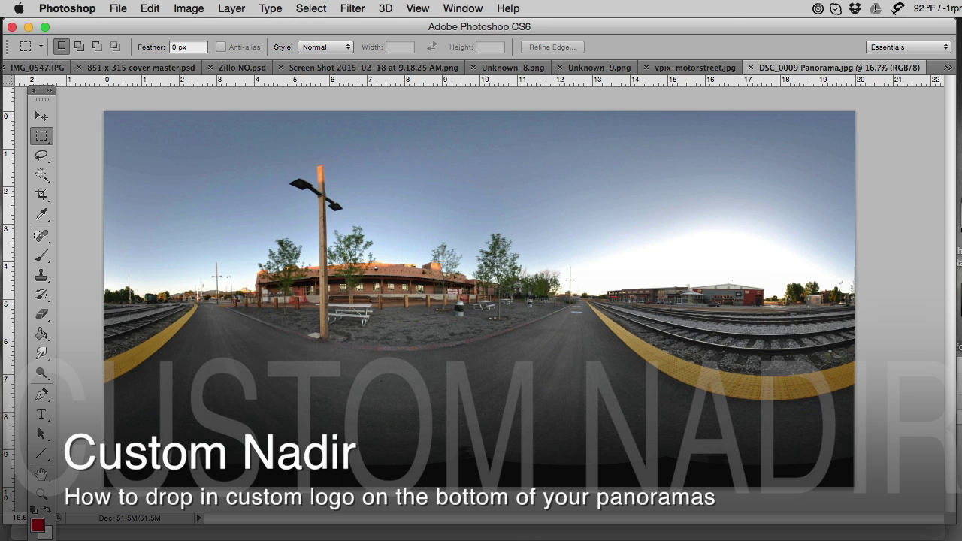
- Rearrange the Layers and History panels in Photoshop
{"action": "key", "text": "F7"}
{"action": "left_click_drag", "start_coordinate": [824, 127], "coordinate": [820, 105]}
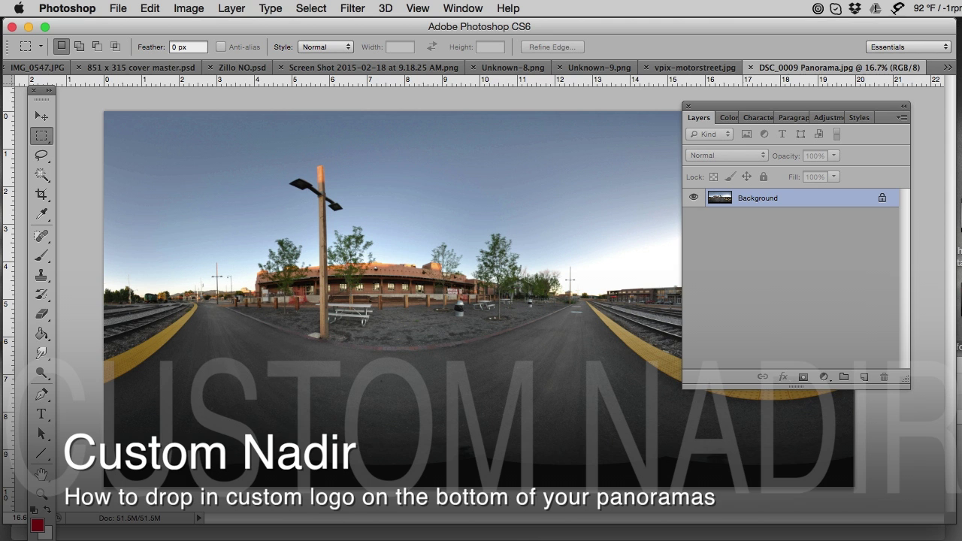
{"action": "left_click_drag", "start_coordinate": [779, 286], "coordinate": [575, 179]}
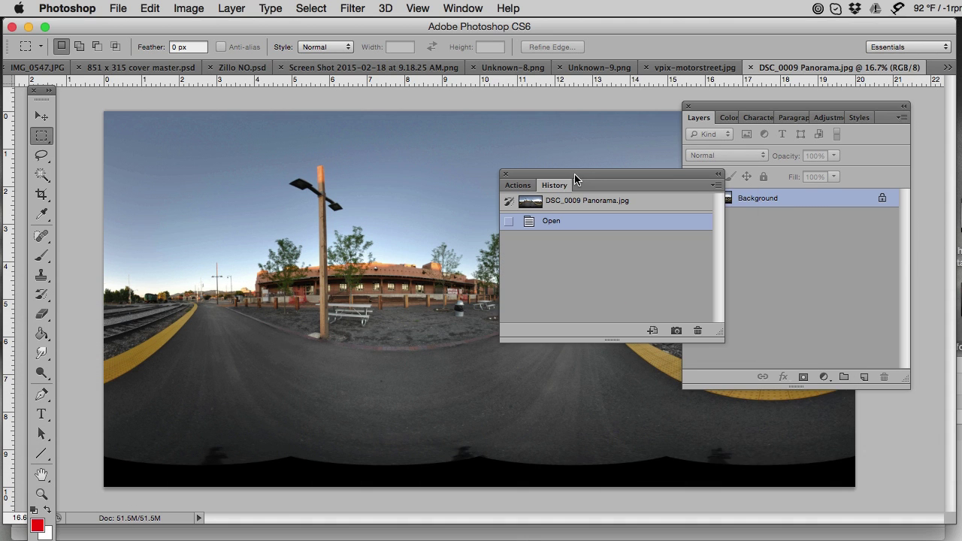
{"action": "left_click", "coordinate": [760, 105]}
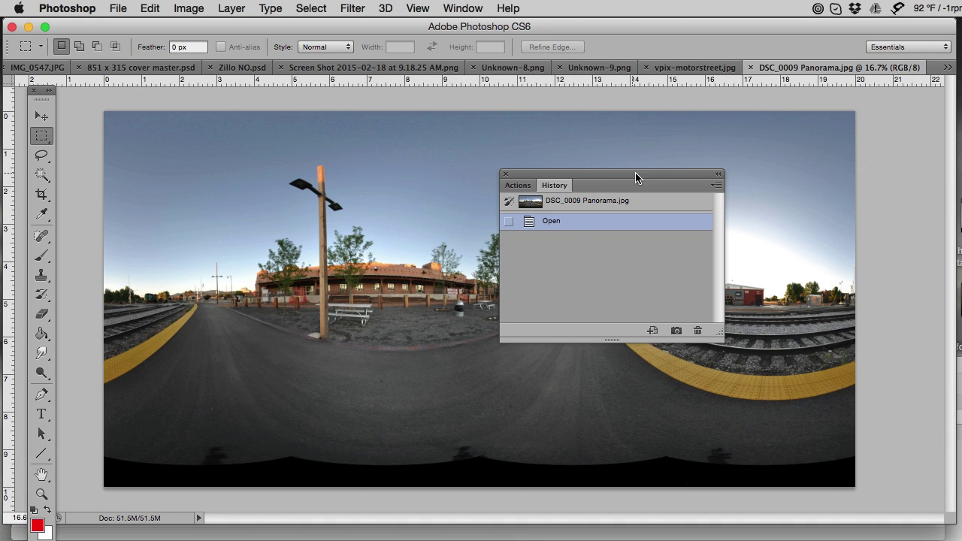
{"action": "left_click_drag", "start_coordinate": [644, 175], "coordinate": [800, 112]}
- Select the Nadir action set and open Nadir-IDX Compliant.psd
{"action": "left_click", "coordinate": [681, 118]}
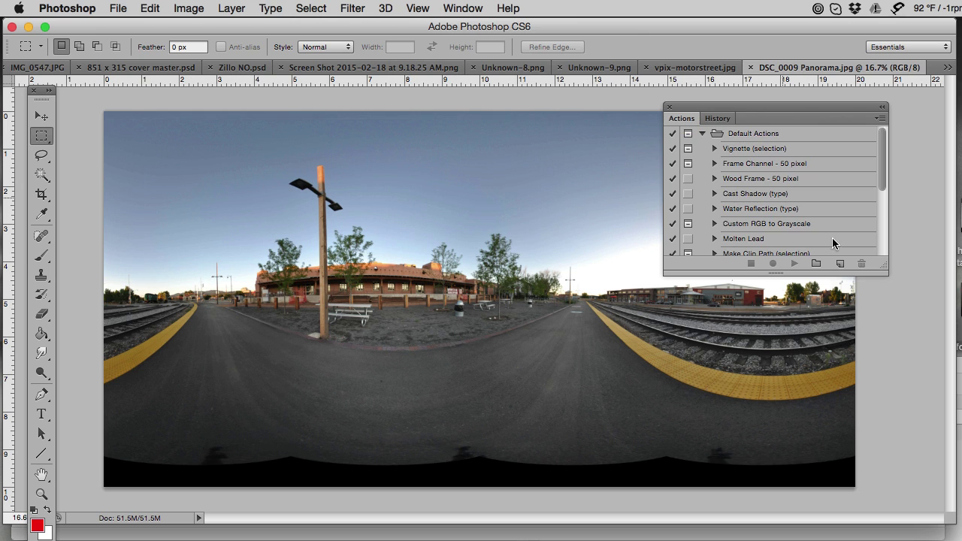
{"action": "left_click_drag", "start_coordinate": [882, 160], "coordinate": [883, 272]}
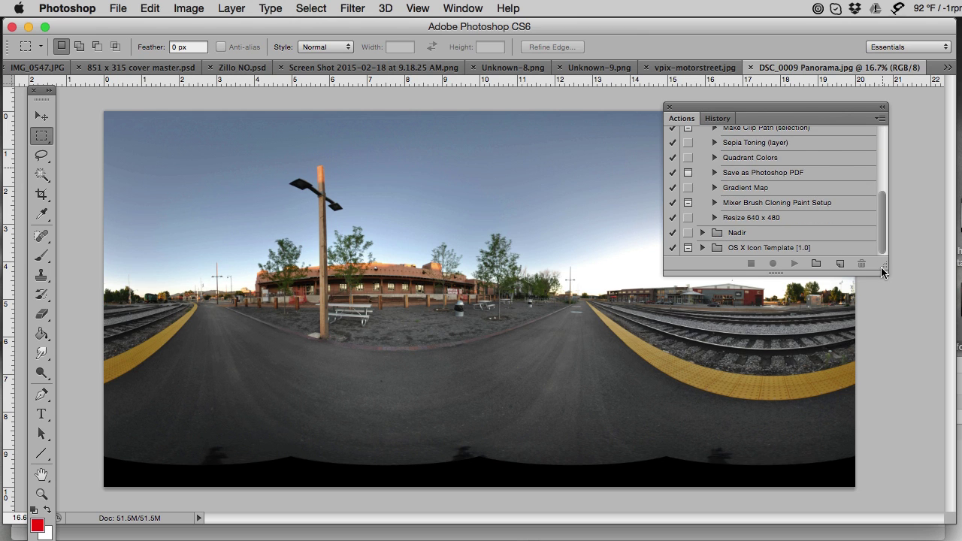
{"action": "left_click", "coordinate": [736, 233]}
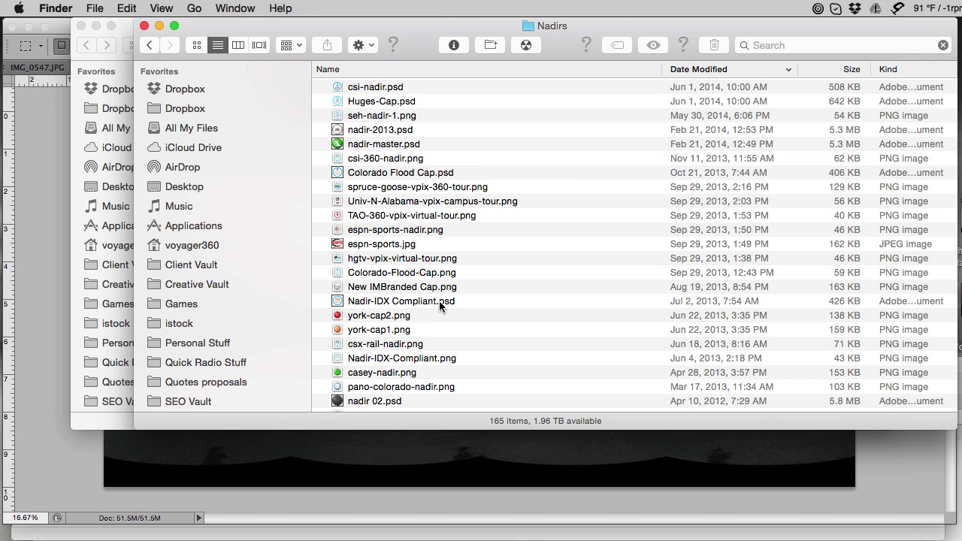
{"action": "double_click", "coordinate": [435, 300]}
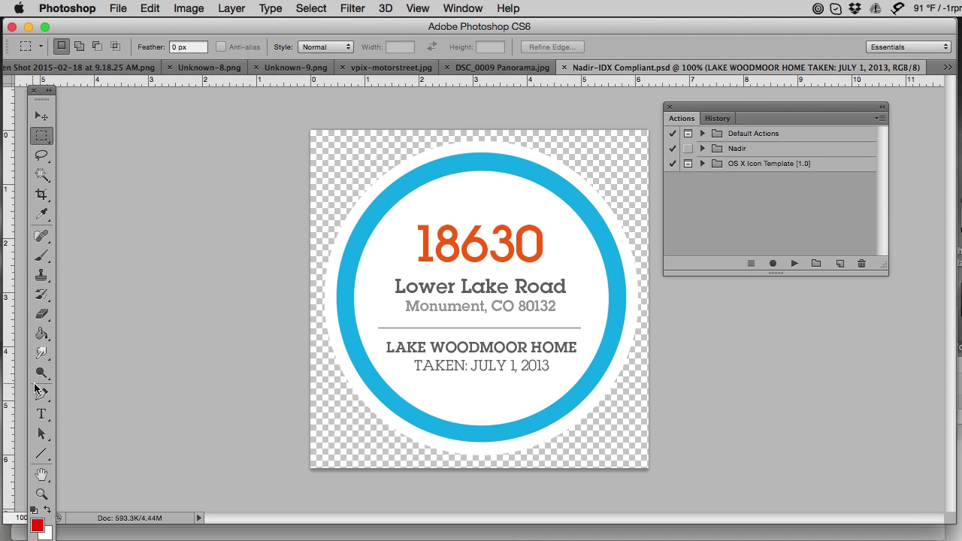
{"action": "left_click", "coordinate": [41, 414]}
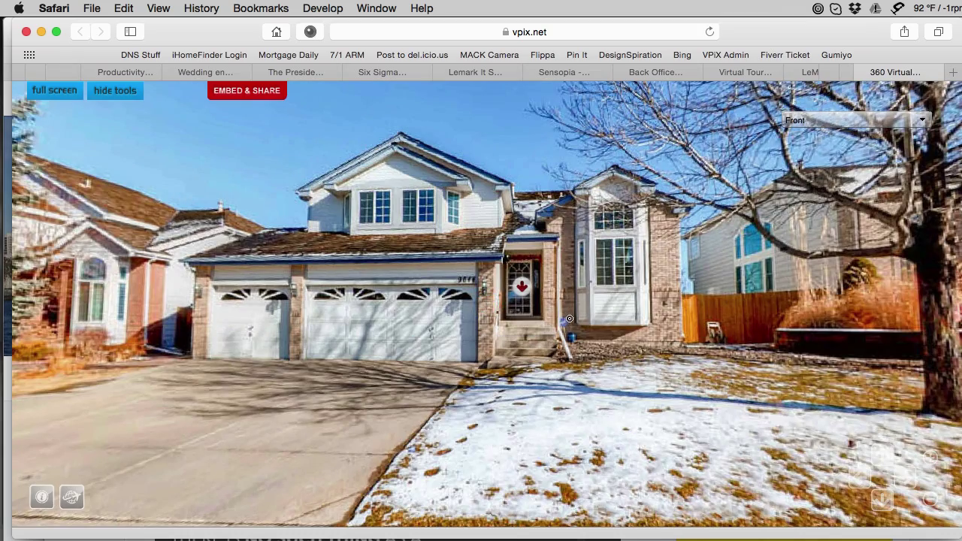
{"action": "left_click_drag", "start_coordinate": [569, 318], "coordinate": [485, 356]}
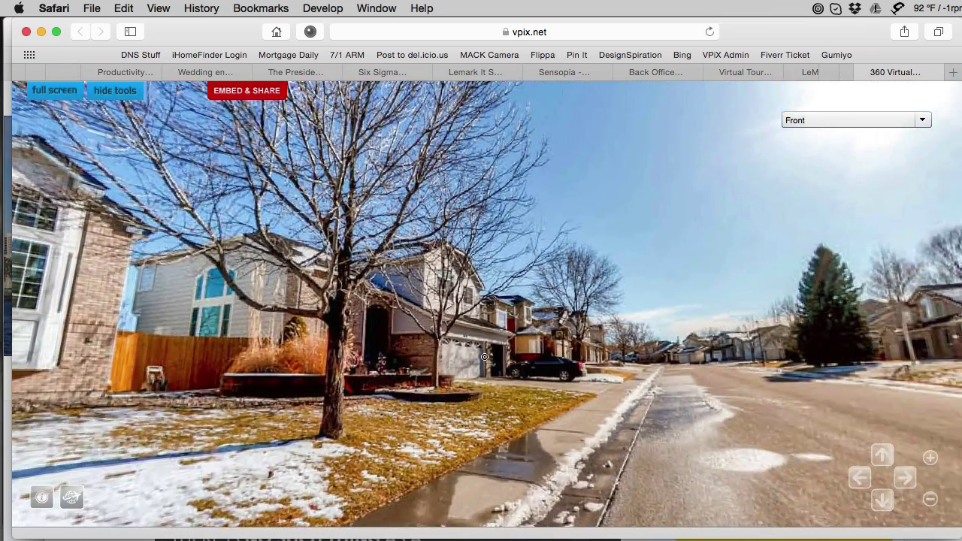
{"action": "left_click", "coordinate": [485, 356]}
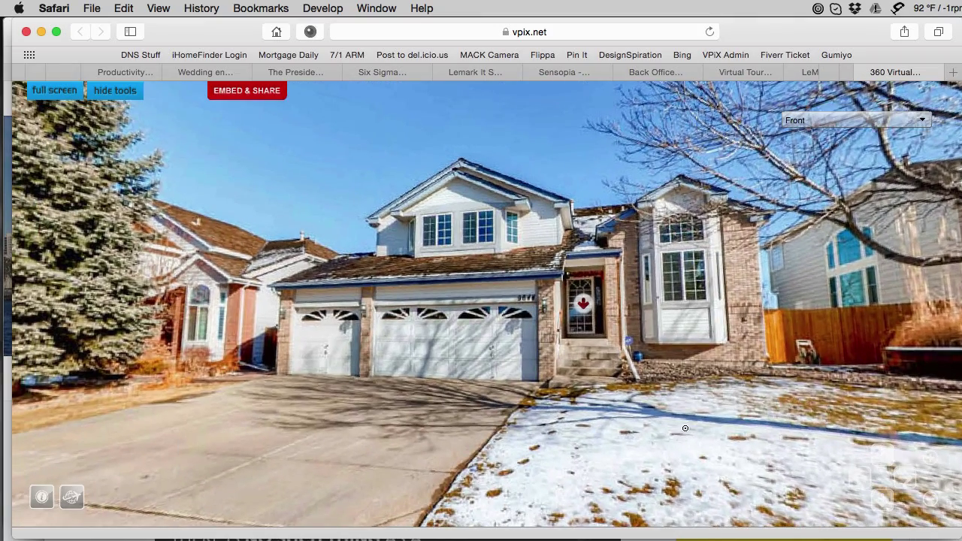
{"action": "mouse_move", "coordinate": [664, 468]}
{"action": "left_mouse_down"}
{"action": "mouse_move", "coordinate": [666, 332]}
{"action": "mouse_move", "coordinate": [650, 397]}
{"action": "mouse_move", "coordinate": [616, 380]}
{"action": "mouse_move", "coordinate": [563, 395]}
{"action": "mouse_move", "coordinate": [652, 398]}
{"action": "left_mouse_up"}
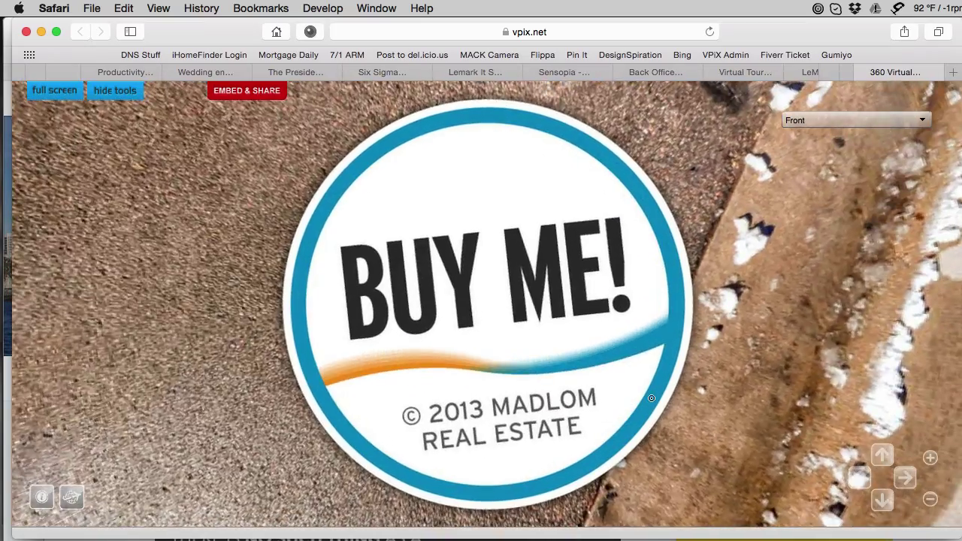
{"action": "left_click_drag", "start_coordinate": [732, 370], "coordinate": [620, 264]}
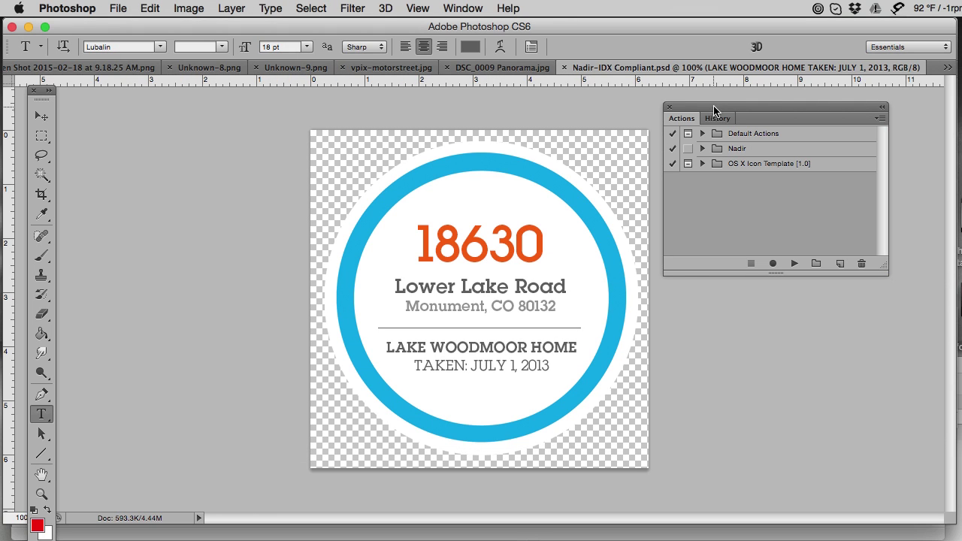
- Replace the 18630 heading with BUY ME and check the logo's pixel dimensions
{"action": "left_click_drag", "start_coordinate": [708, 109], "coordinate": [776, 111]}
{"action": "left_click", "coordinate": [536, 236]}
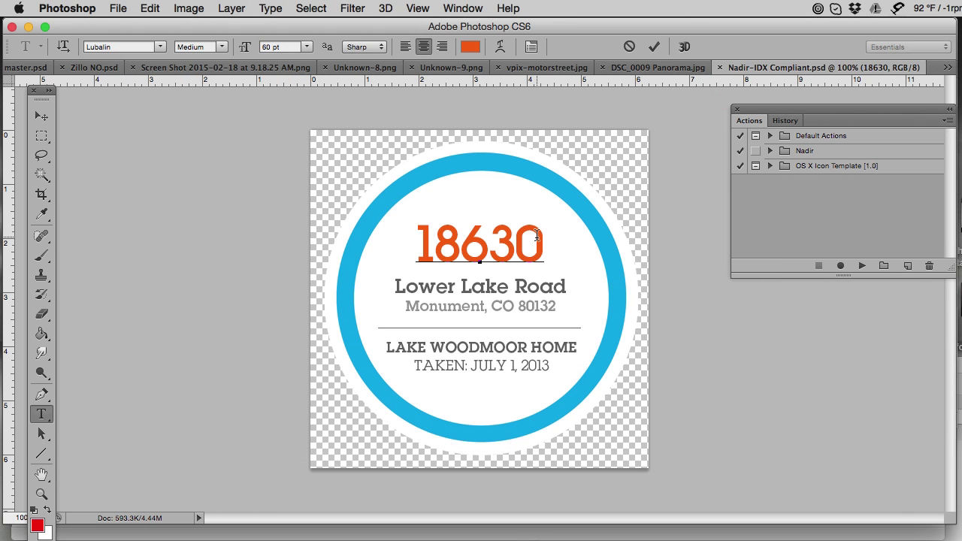
{"action": "key", "text": "BackSpace"}
{"action": "key", "text": "BackSpace"}
{"action": "key", "text": "BackSpace"}
{"action": "key", "text": "BackSpace"}
{"action": "key", "text": "BackSpace"}
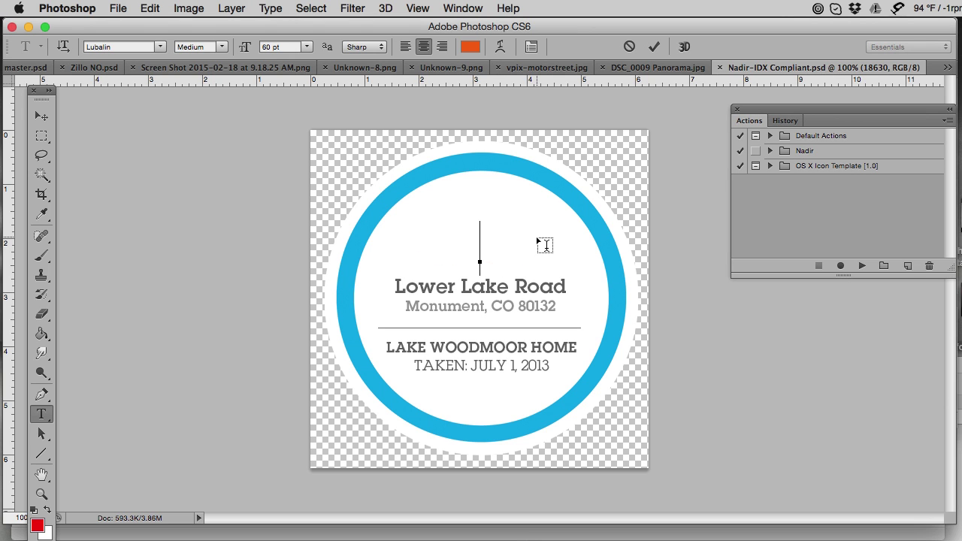
{"action": "type", "text": "BUY ME"}
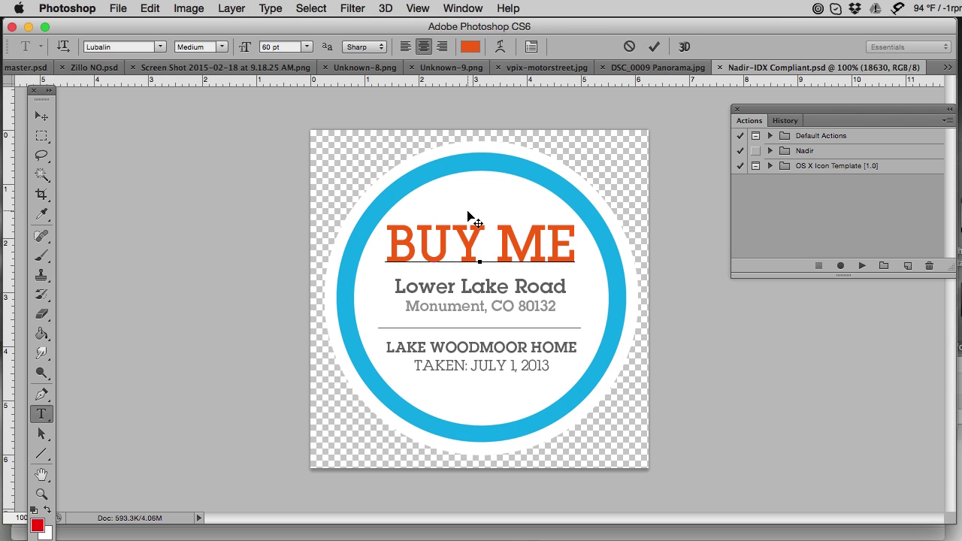
{"action": "left_click", "coordinate": [41, 117]}
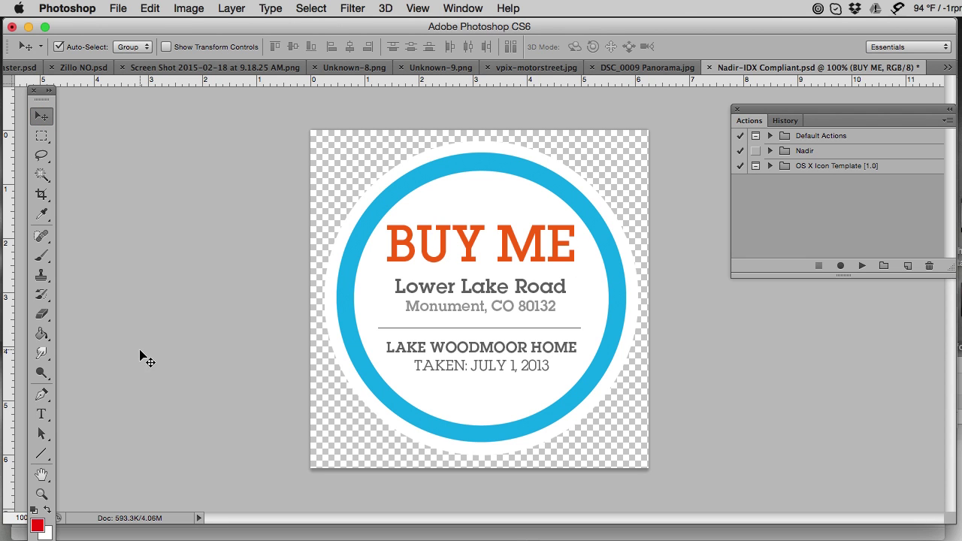
{"action": "left_click", "coordinate": [138, 518]}
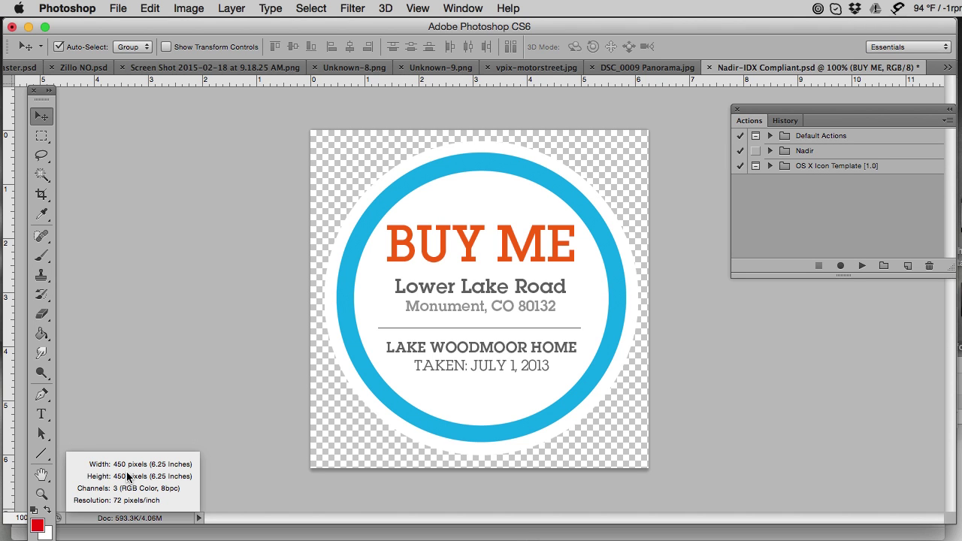
{"action": "left_click_drag", "start_coordinate": [128, 477], "coordinate": [322, 438]}
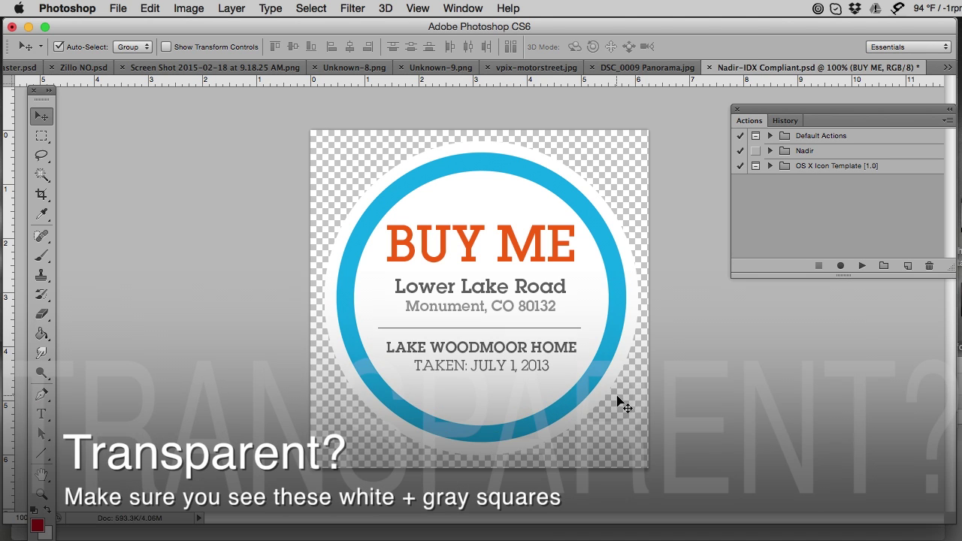
- Replace the TAKEN date and LAKE WOODMOOR HOME lines with AMAZING REALTY
{"action": "key", "text": "t"}
{"action": "left_click", "coordinate": [543, 366]}
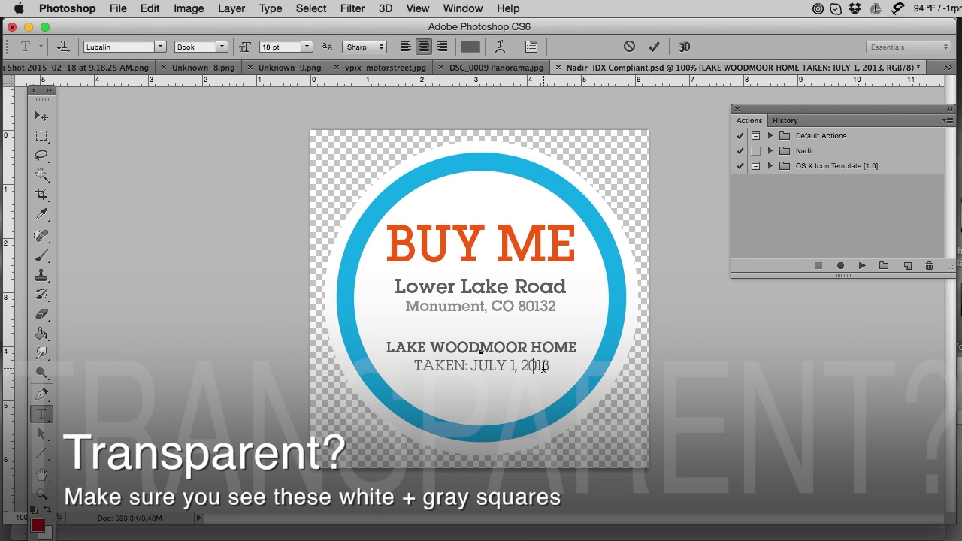
{"action": "key", "text": "BackSpace"}
{"action": "key", "text": "BackSpace"}
{"action": "key", "text": "BackSpace"}
{"action": "key", "text": "BackSpace"}
{"action": "key", "text": "BackSpace"}
{"action": "key", "text": "BackSpace"}
{"action": "key", "text": "BackSpace"}
{"action": "key", "text": "BackSpace"}
{"action": "key", "text": "BackSpace"}
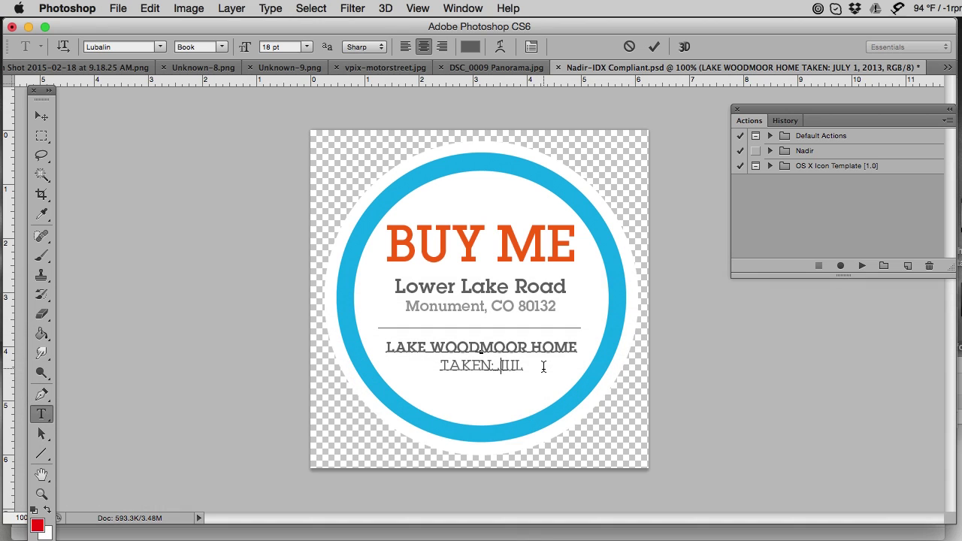
{"action": "key", "text": "BackSpace"}
{"action": "key", "text": "BackSpace"}
{"action": "key", "text": "BackSpace"}
{"action": "key", "text": "BackSpace"}
{"action": "key", "text": "BackSpace"}
{"action": "key", "text": "BackSpace"}
{"action": "key", "text": "BackSpace"}
{"action": "key", "text": "BackSpace"}
{"action": "key", "text": "BackSpace"}
{"action": "key", "text": "BackSpace"}
{"action": "key", "text": "BackSpace"}
{"action": "key", "text": "BackSpace"}
{"action": "key", "text": "BackSpace"}
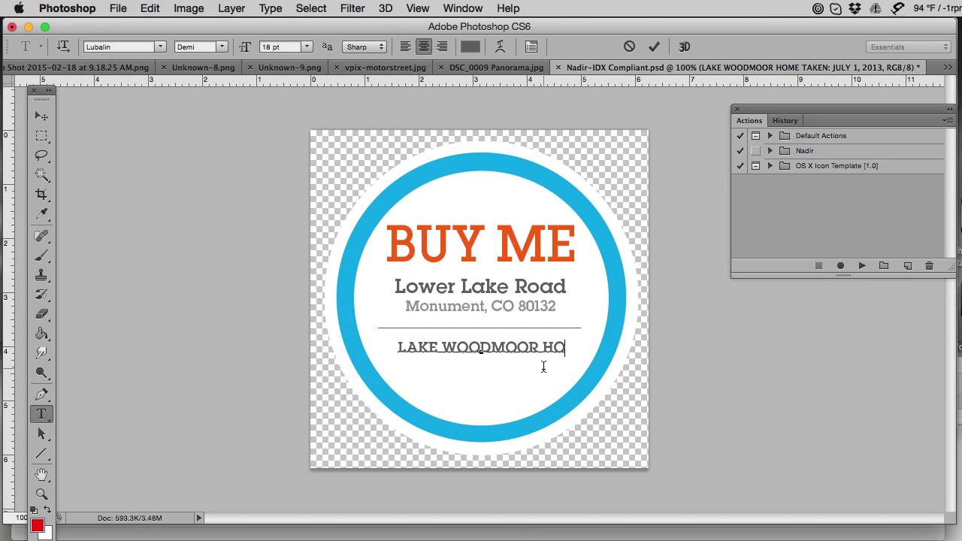
{"action": "type", "text": "ME"}
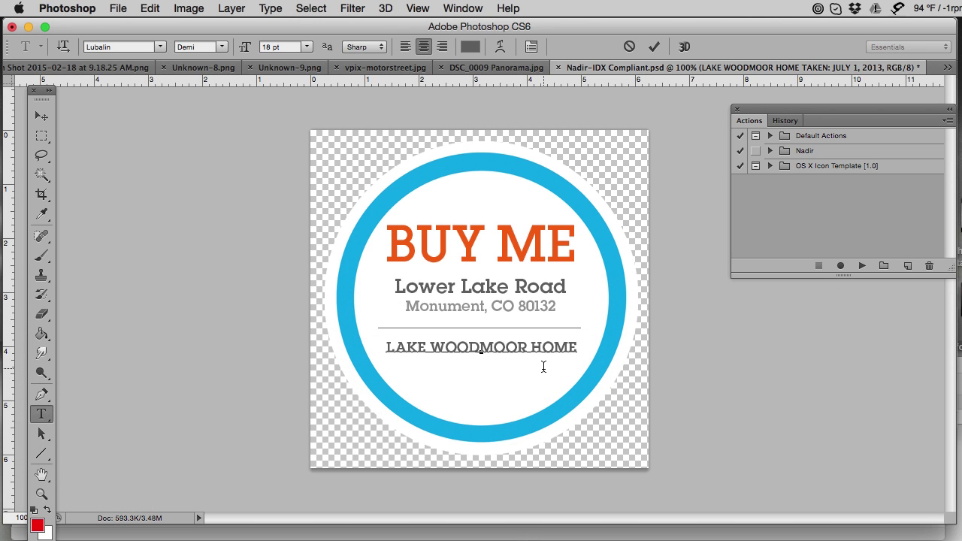
{"action": "key", "text": "BackSpace"}
{"action": "key", "text": "BackSpace"}
{"action": "key", "text": "BackSpace"}
{"action": "key", "text": "BackSpace"}
{"action": "key", "text": "BackSpace"}
{"action": "key", "text": "BackSpace"}
{"action": "key", "text": "BackSpace"}
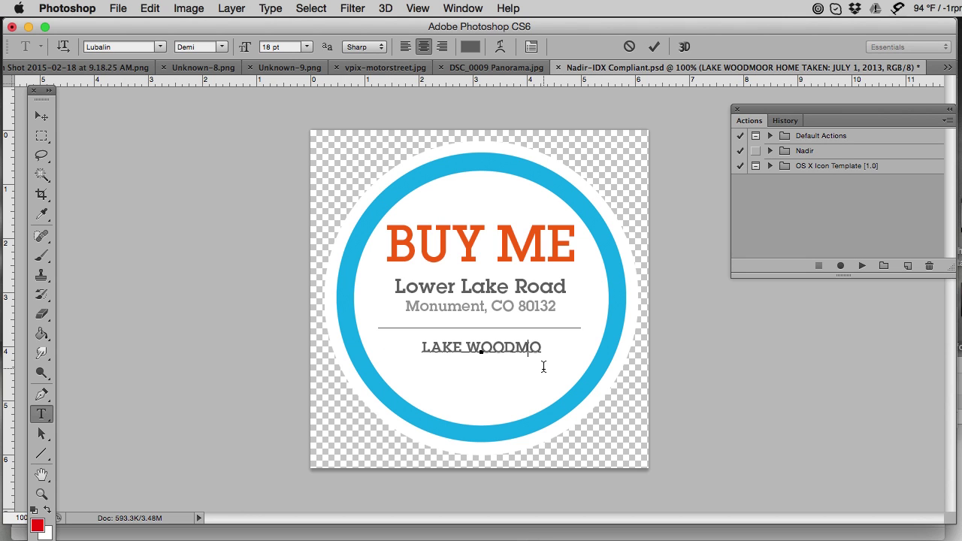
{"action": "key", "text": "BackSpace"}
{"action": "key", "text": "BackSpace"}
{"action": "key", "text": "BackSpace"}
{"action": "key", "text": "BackSpace"}
{"action": "key", "text": "BackSpace"}
{"action": "key", "text": "BackSpace"}
{"action": "key", "text": "BackSpace"}
{"action": "key", "text": "BackSpace"}
{"action": "key", "text": "BackSpace"}
{"action": "key", "text": "BackSpace"}
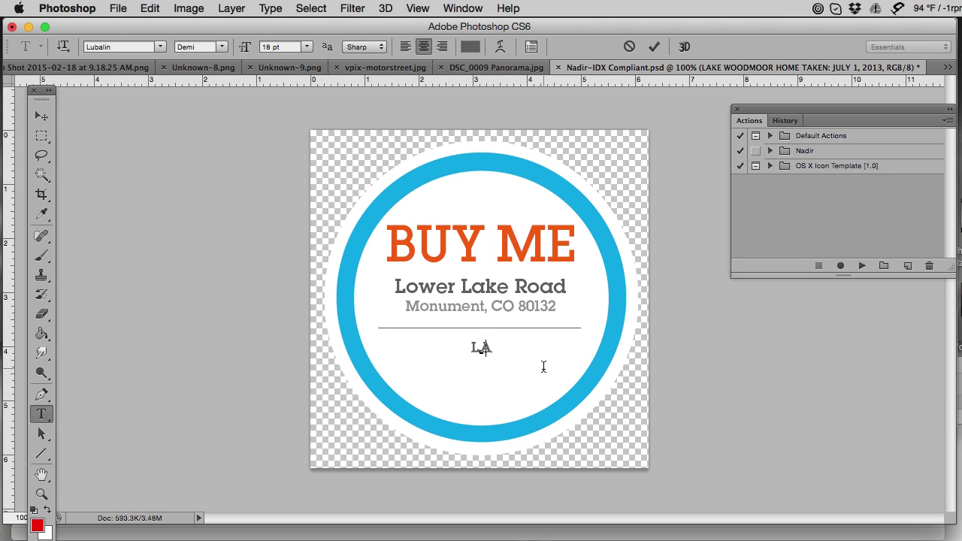
{"action": "type", "text": "AMAZING "}
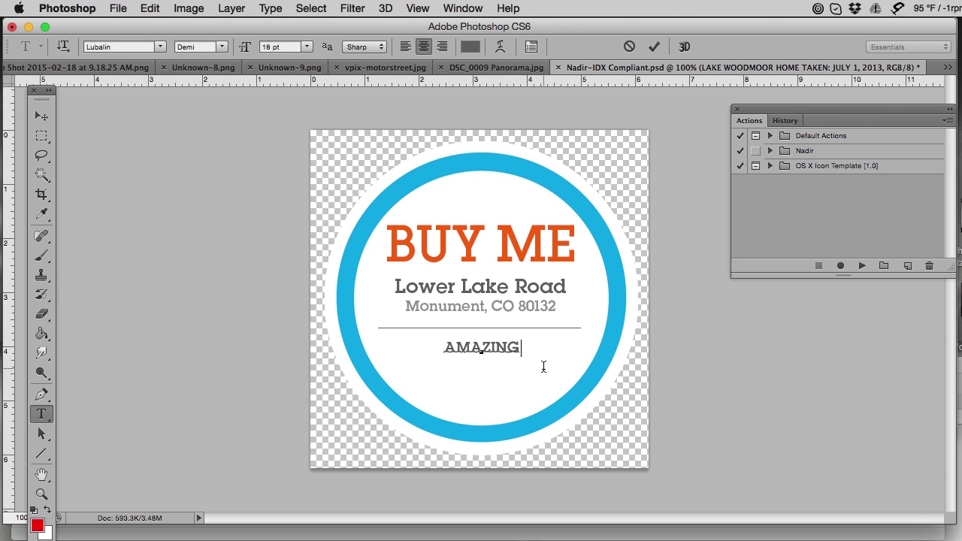
{"action": "type", "text": "REALTY"}
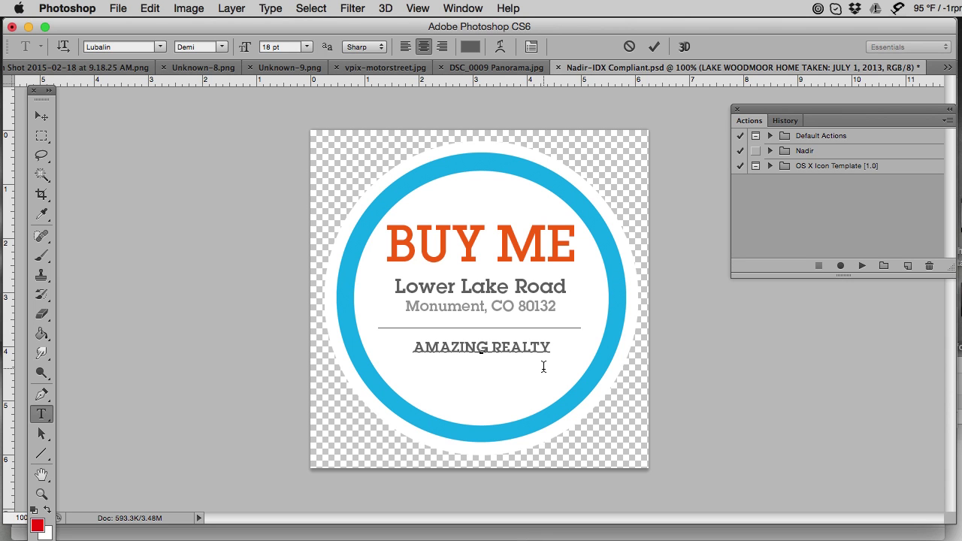
{"action": "left_click", "coordinate": [41, 116]}
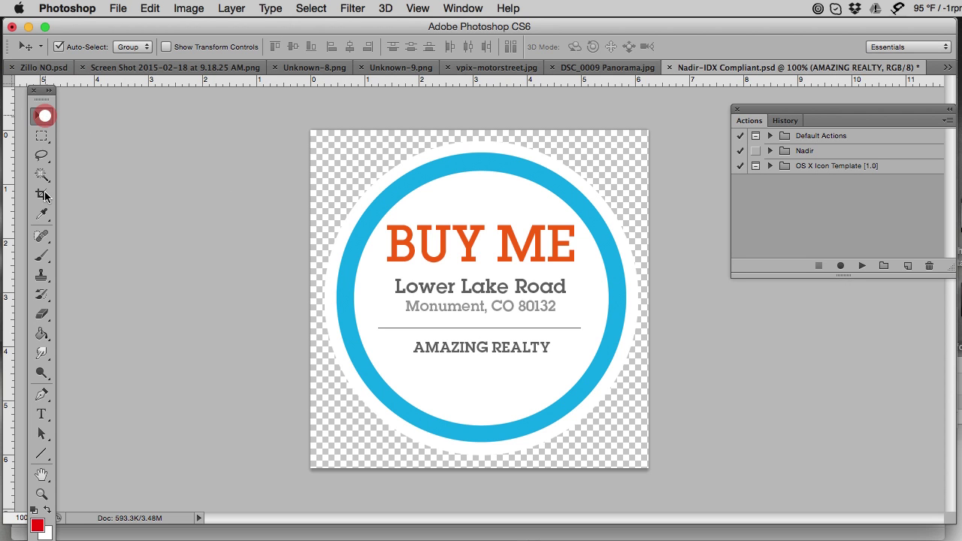
- Add an 'MLS # 1234567' line and highlight it
{"action": "left_click", "coordinate": [41, 414]}
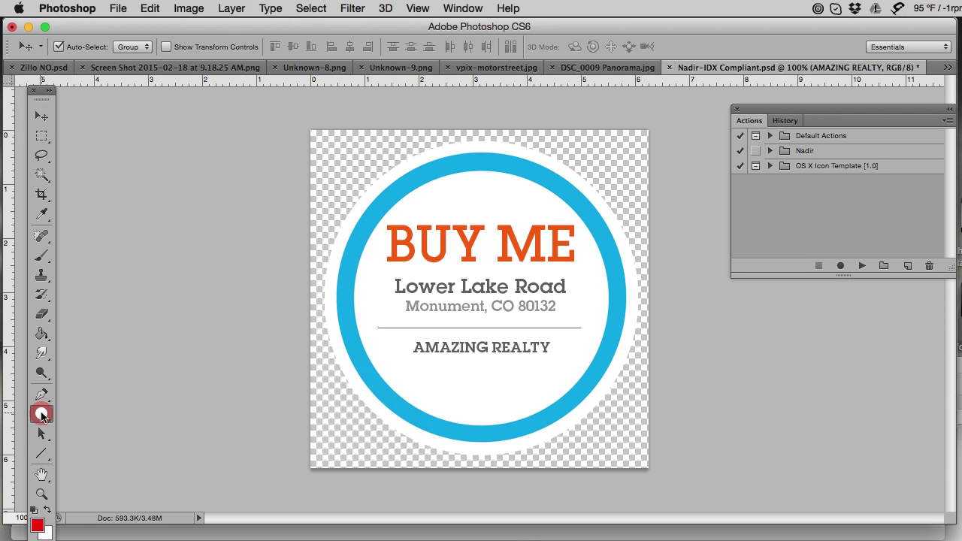
{"action": "left_click", "coordinate": [542, 347]}
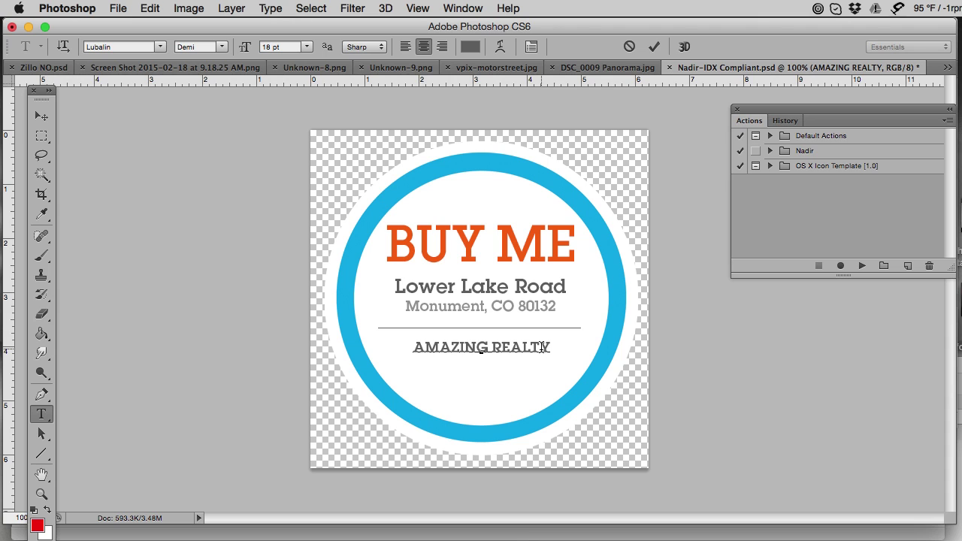
{"action": "type", "text": "MLS # 1234567"}
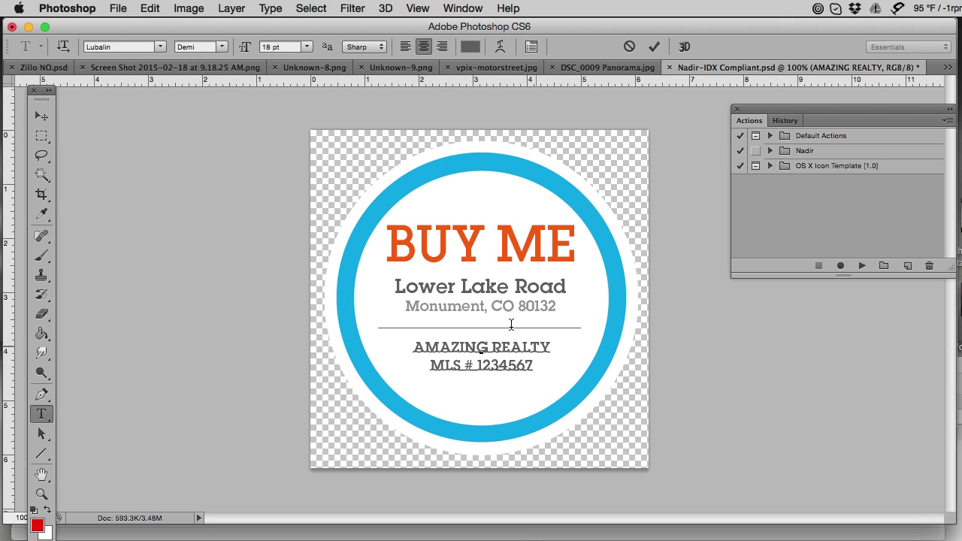
{"action": "left_click_drag", "start_coordinate": [533, 363], "coordinate": [410, 361]}
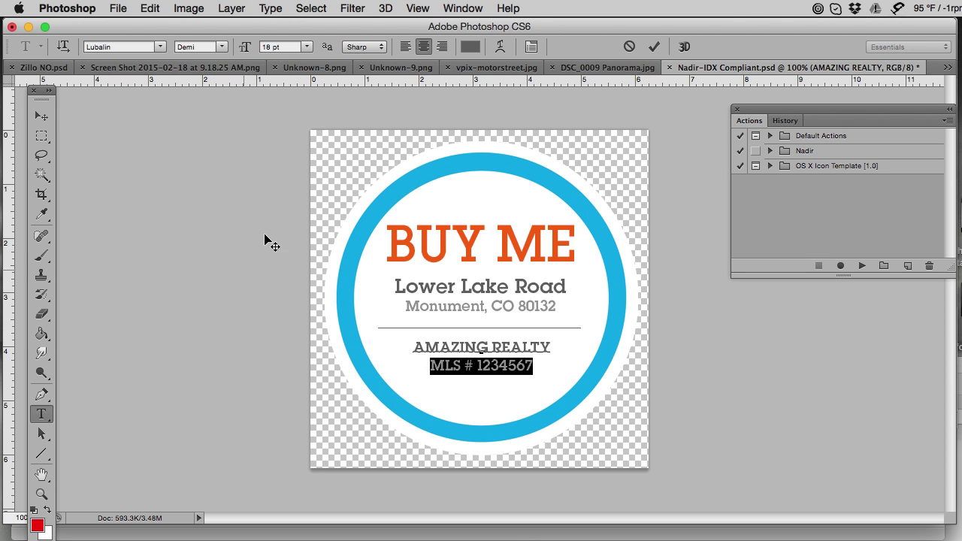
- Colour the MLS # 1234567 line with the orange sampled from BUY ME
{"action": "left_click", "coordinate": [470, 47]}
{"action": "left_click", "coordinate": [405, 254]}
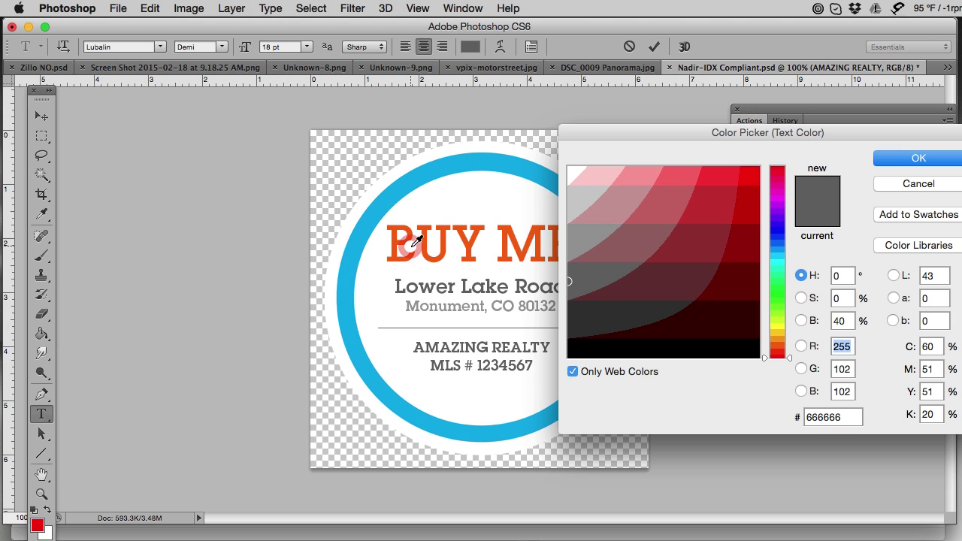
{"action": "left_click", "coordinate": [886, 158]}
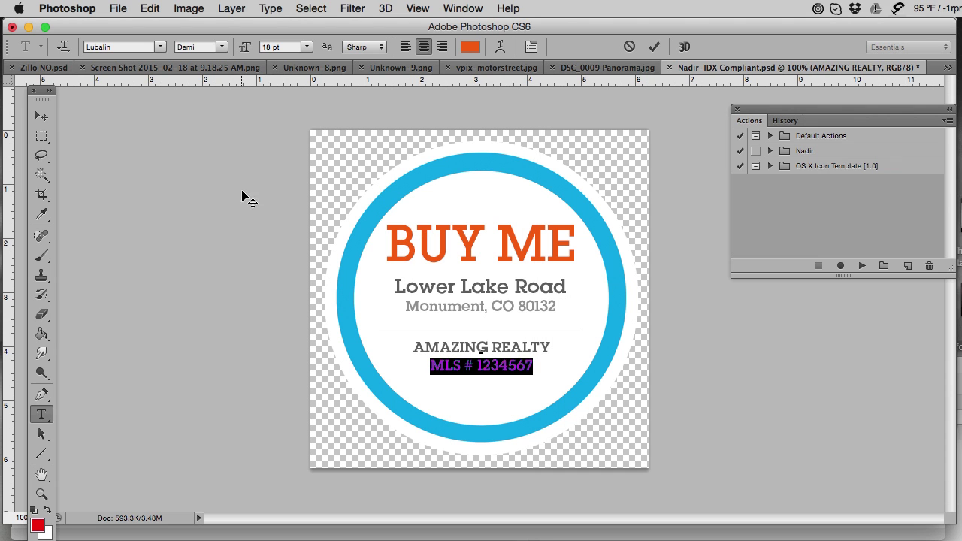
{"action": "left_click", "coordinate": [41, 116]}
{"action": "left_click", "coordinate": [141, 128]}
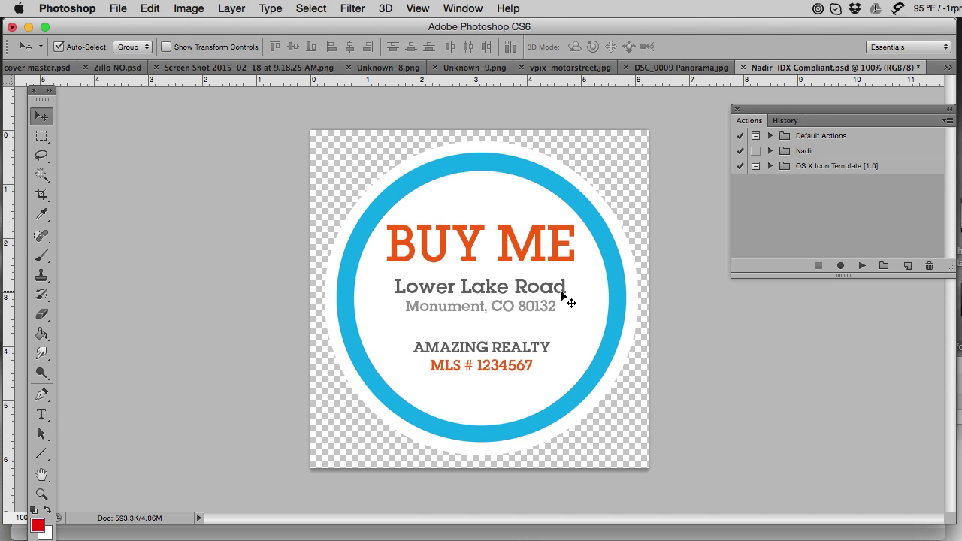
- Save for Web as a 500 px transparent PNG-24 named 'My Cool Nadoi'
{"action": "left_click", "coordinate": [118, 8]}
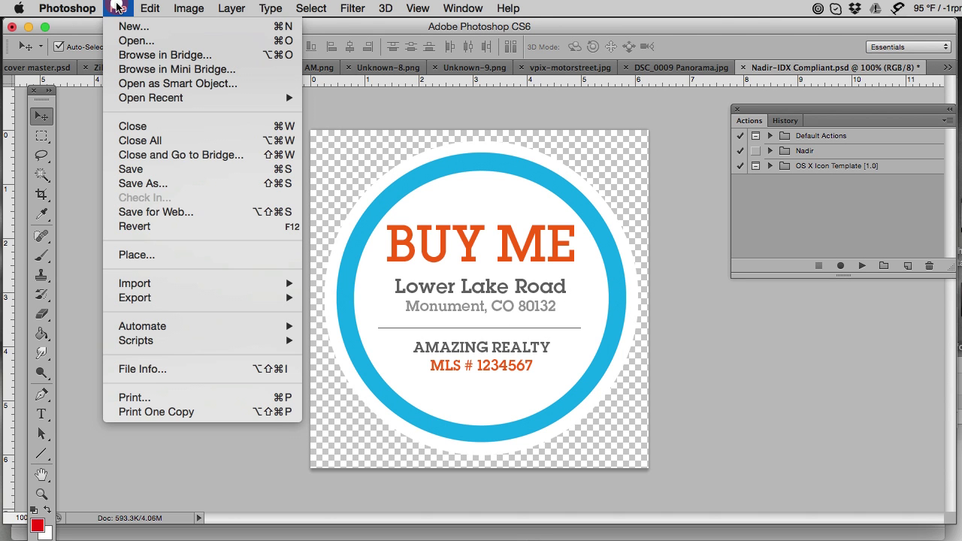
{"action": "left_click", "coordinate": [140, 212]}
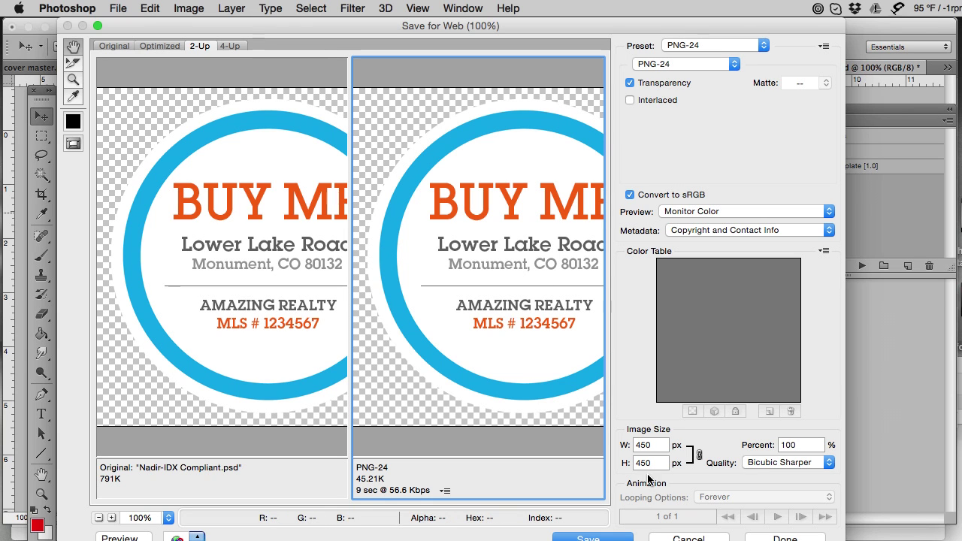
{"action": "double_click", "coordinate": [655, 444]}
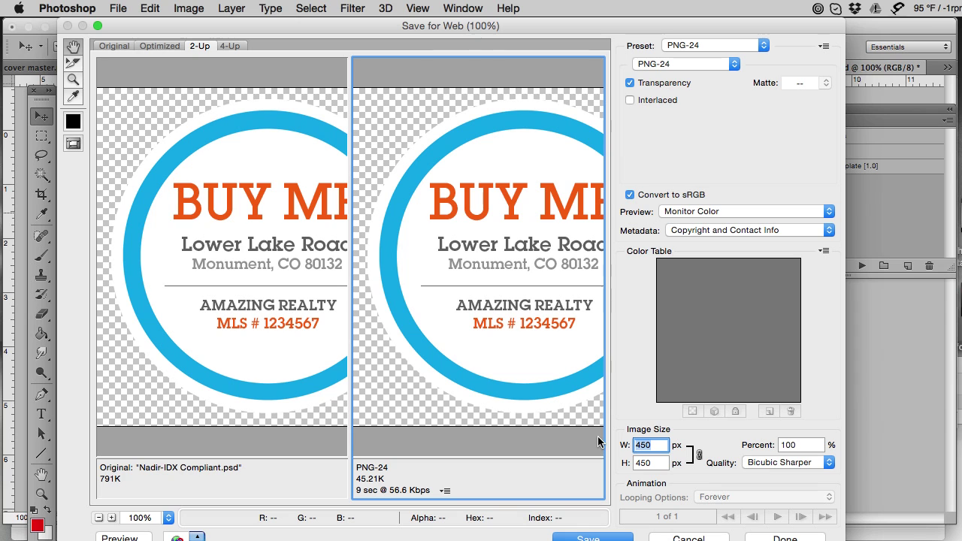
{"action": "type", "text": "500"}
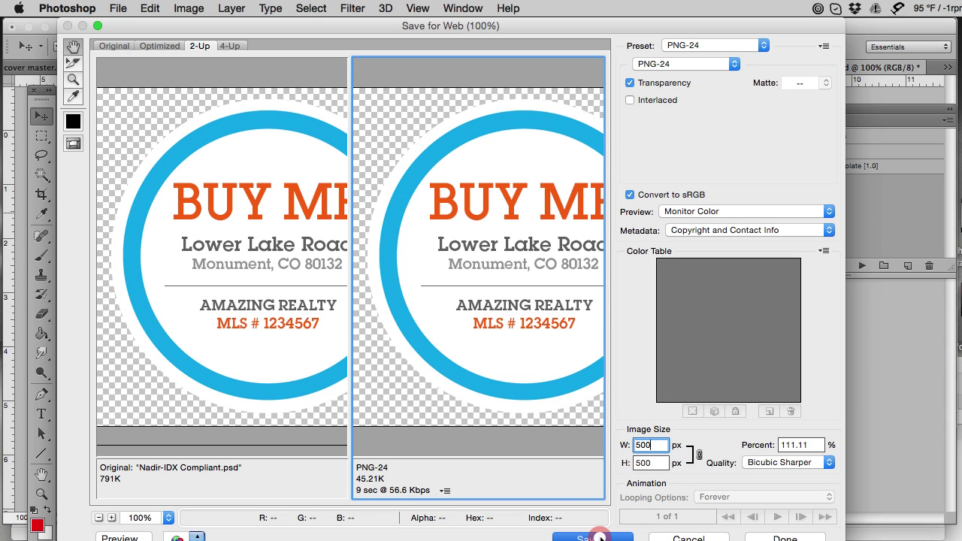
{"action": "key", "text": "Return"}
{"action": "key", "text": "Return"}
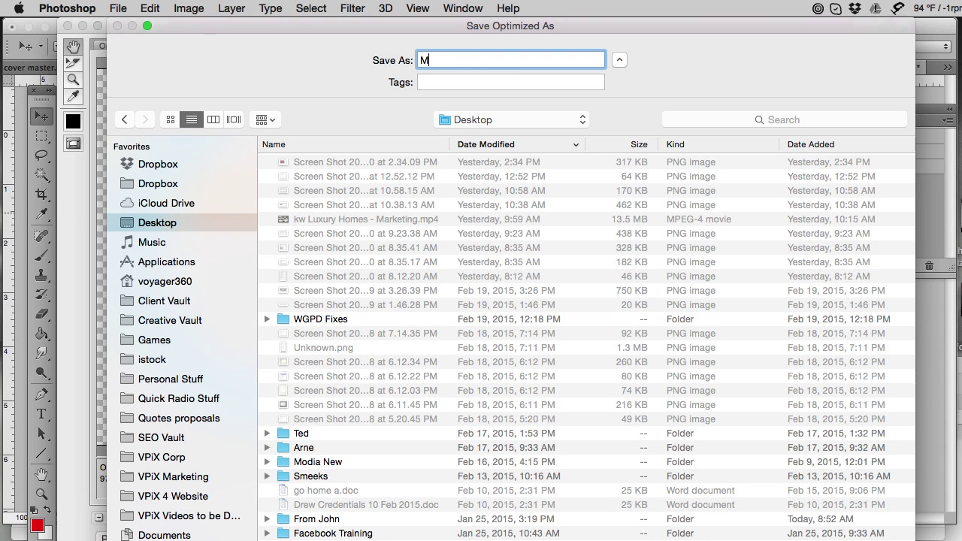
{"action": "type", "text": "My Cool Nadoi"}
{"action": "key", "text": "Return"}
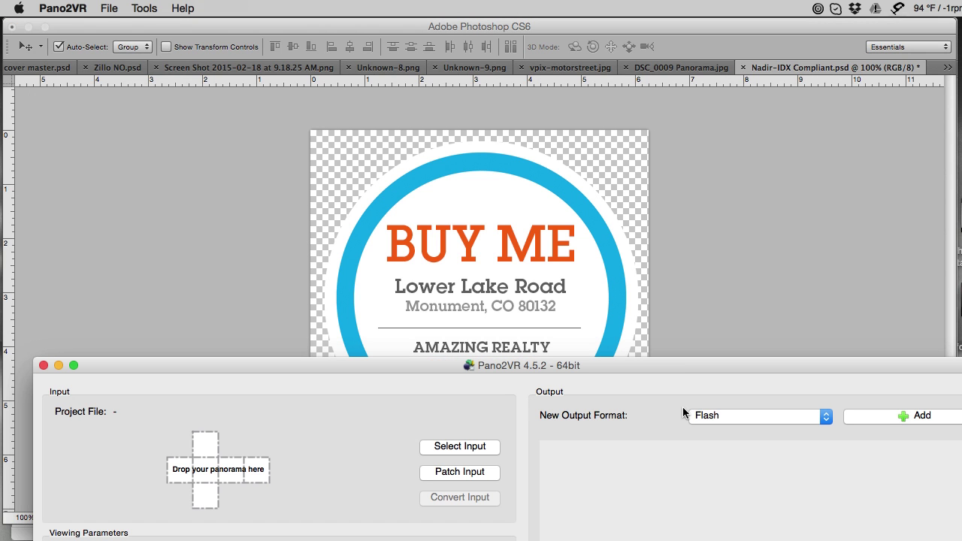
- Choose Transformation output and confirm My-Panorama.png as the 6000×3000 equirectangular input
{"action": "left_click_drag", "start_coordinate": [685, 364], "coordinate": [666, 36]}
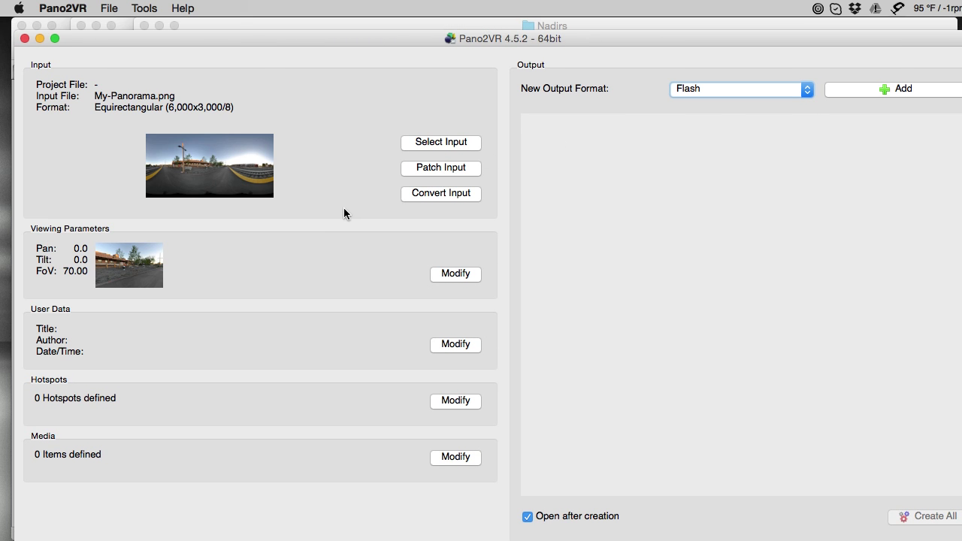
{"action": "left_click", "coordinate": [706, 88]}
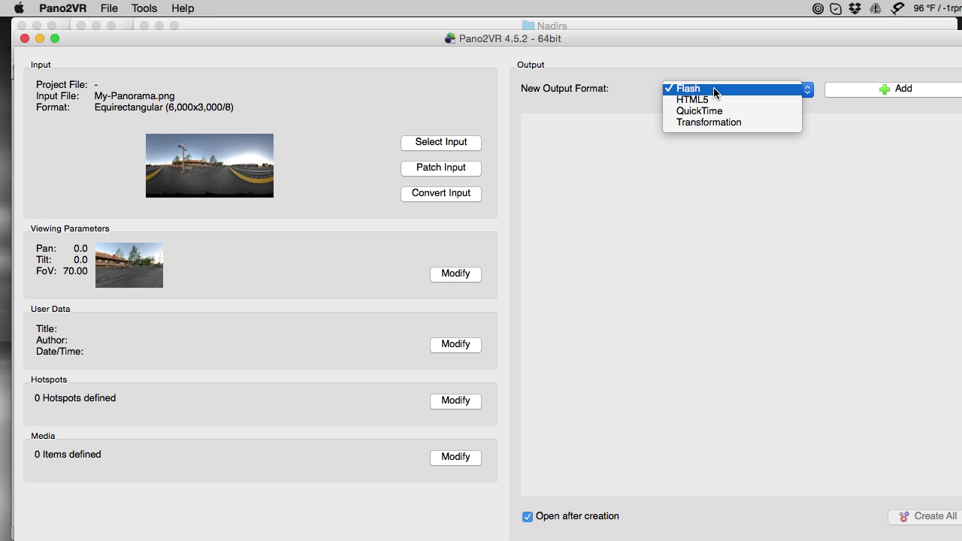
{"action": "left_click", "coordinate": [768, 124]}
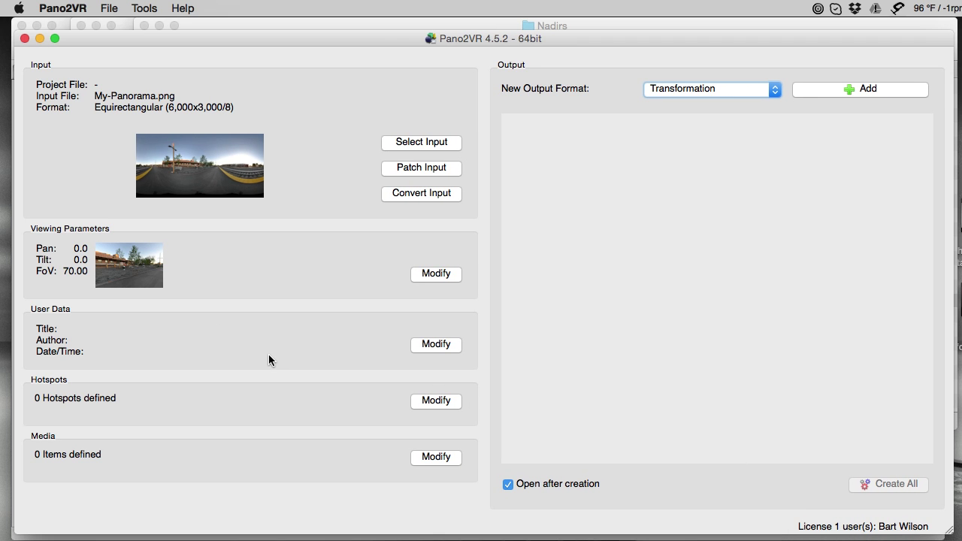
{"action": "left_click", "coordinate": [427, 141]}
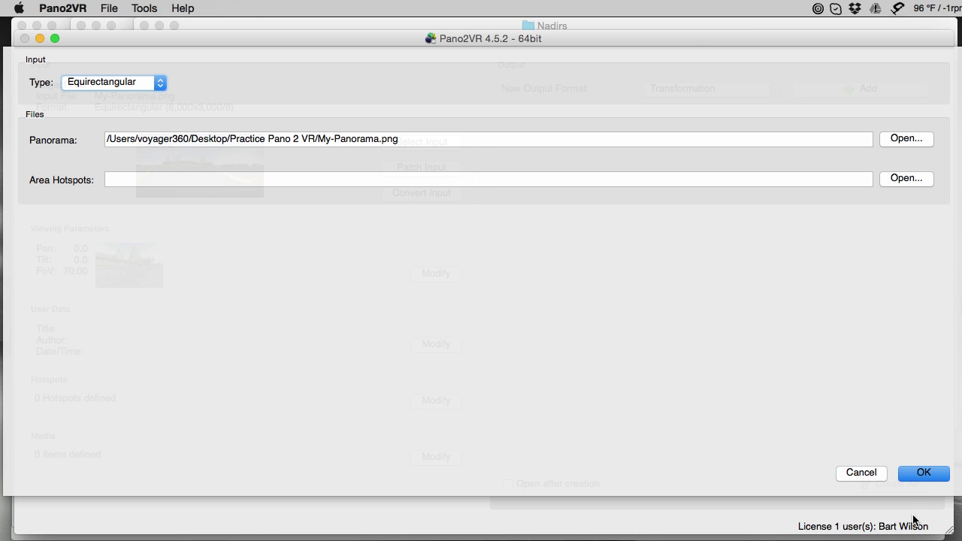
{"action": "left_click", "coordinate": [912, 472]}
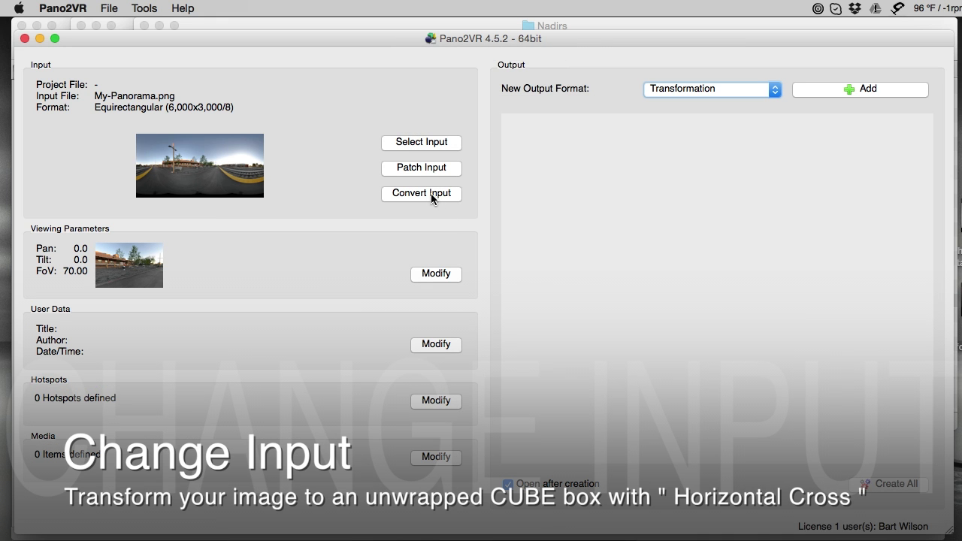
- Convert the input to a Horizontal Cross cube TIFF with 1909 px faces
{"action": "left_click", "coordinate": [431, 195]}
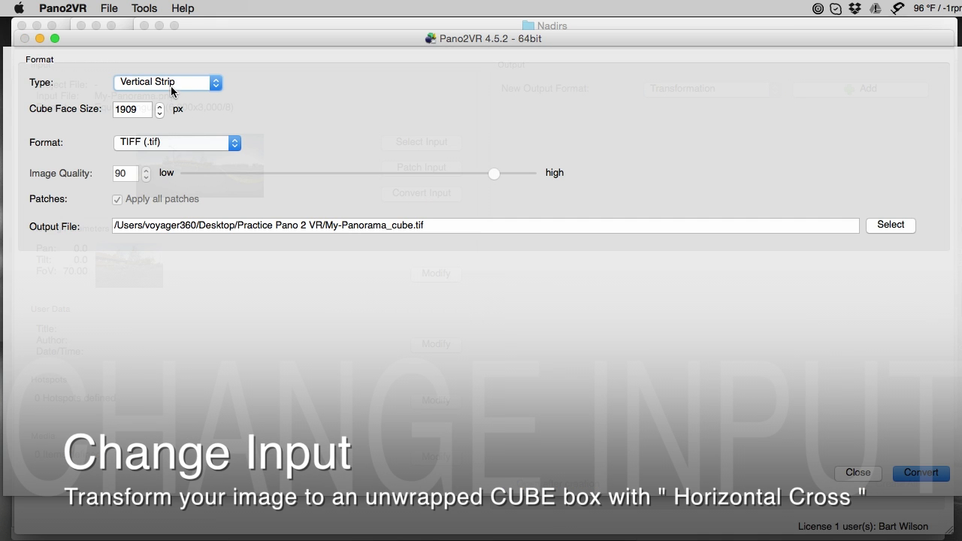
{"action": "left_click", "coordinate": [215, 82]}
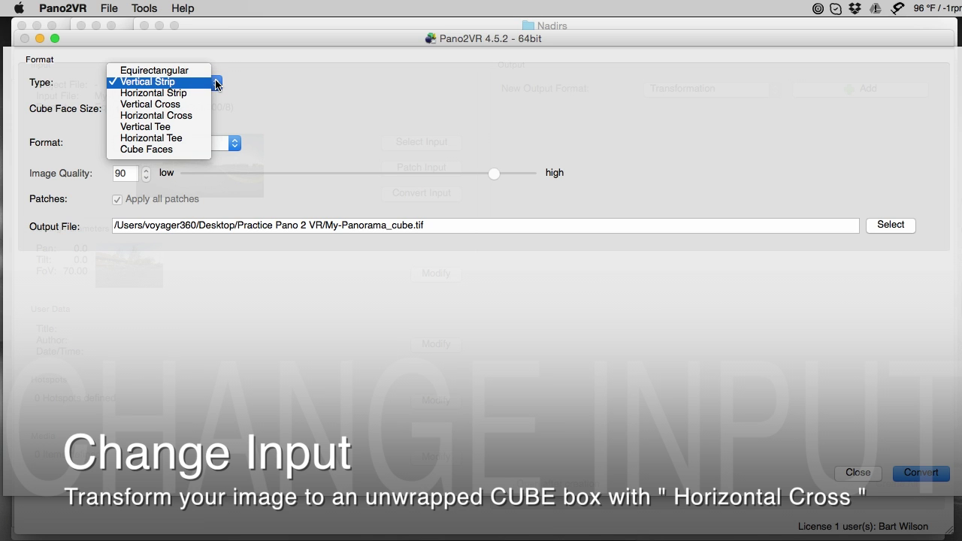
{"action": "left_click", "coordinate": [192, 115]}
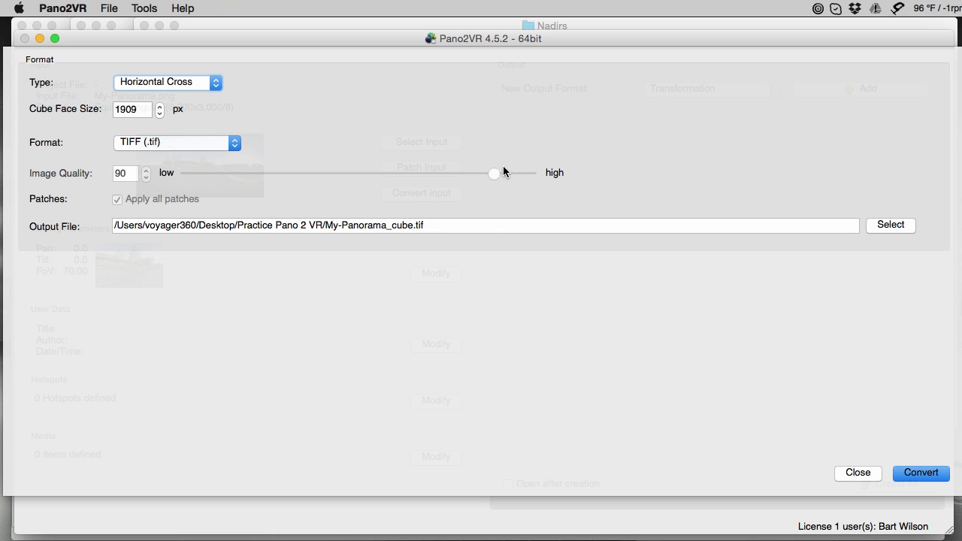
{"action": "left_click", "coordinate": [912, 473]}
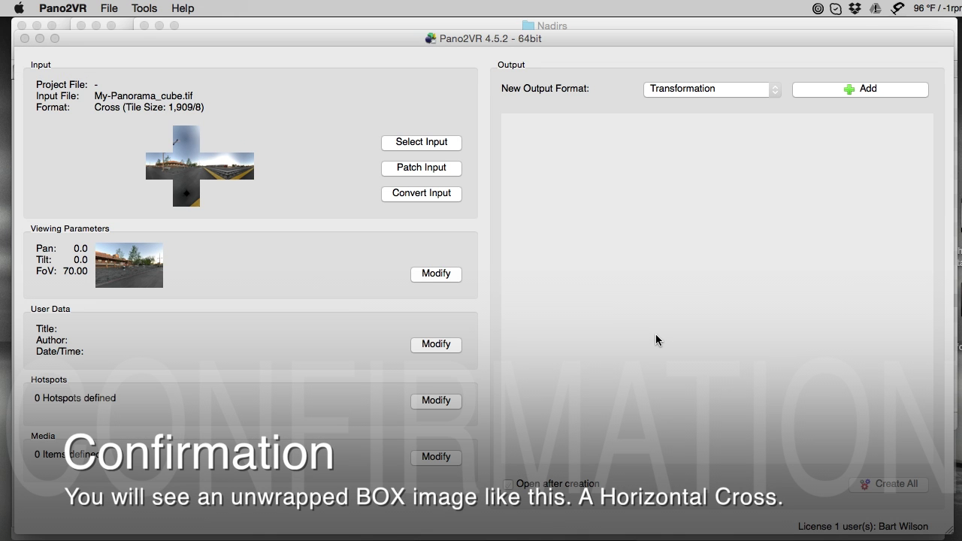
- Point out the nadir face on the cube-cross thumbnail, then return to Photoshop
{"action": "left_click", "coordinate": [251, 190]}
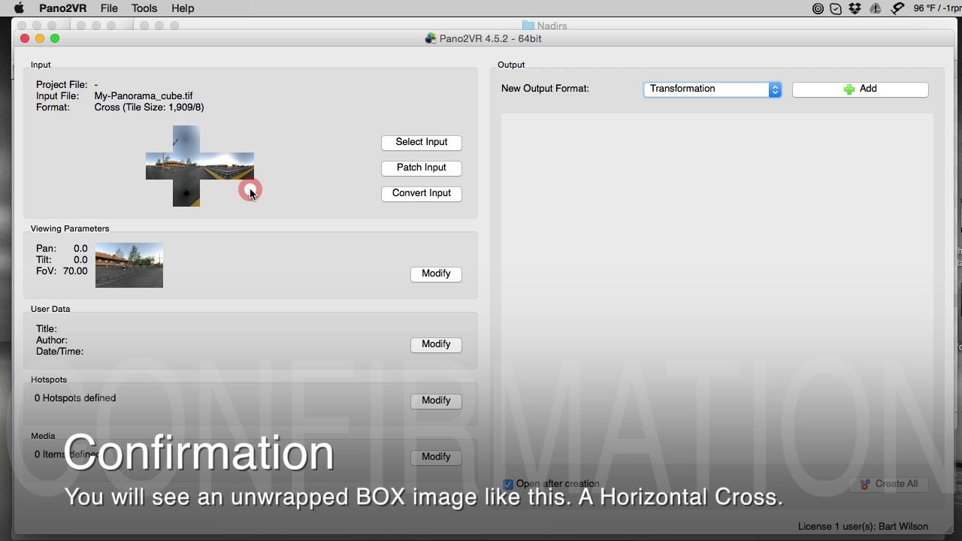
{"action": "left_click", "coordinate": [279, 165]}
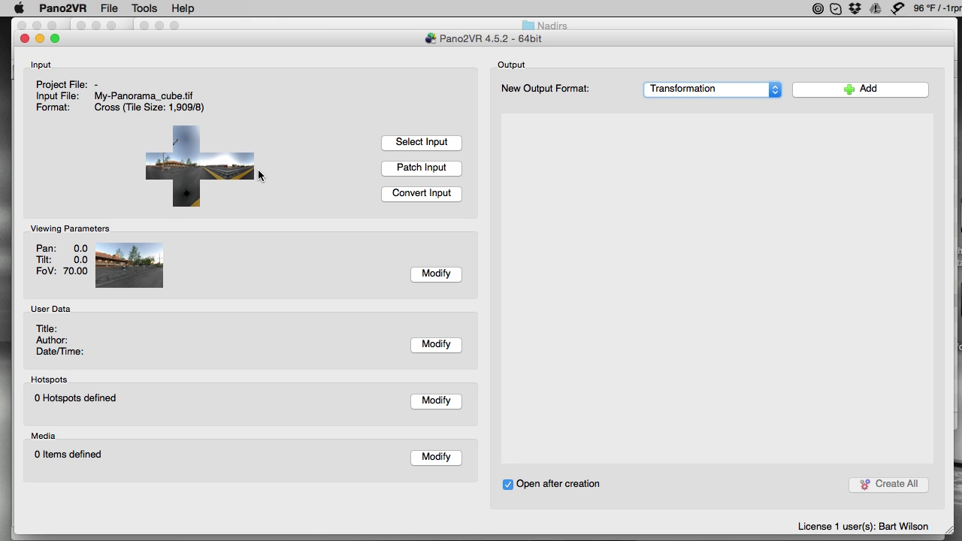
{"action": "left_click", "coordinate": [185, 197]}
{"action": "left_click", "coordinate": [185, 197]}
{"action": "left_click", "coordinate": [184, 196]}
{"action": "key", "text": "super+Tab"}
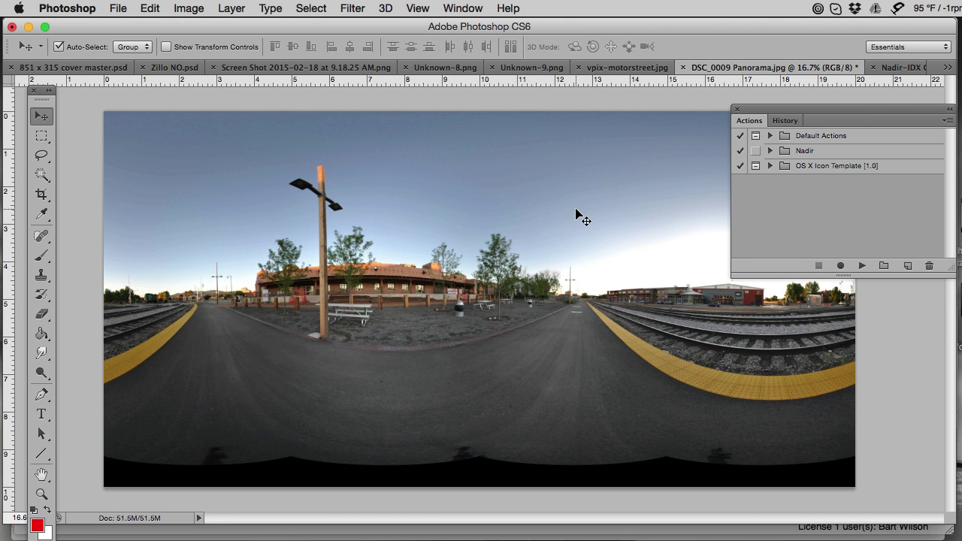
- Open My-Panorama_cube.tif from the Practice Pano 2 VR folder
{"action": "key", "text": "super+o"}
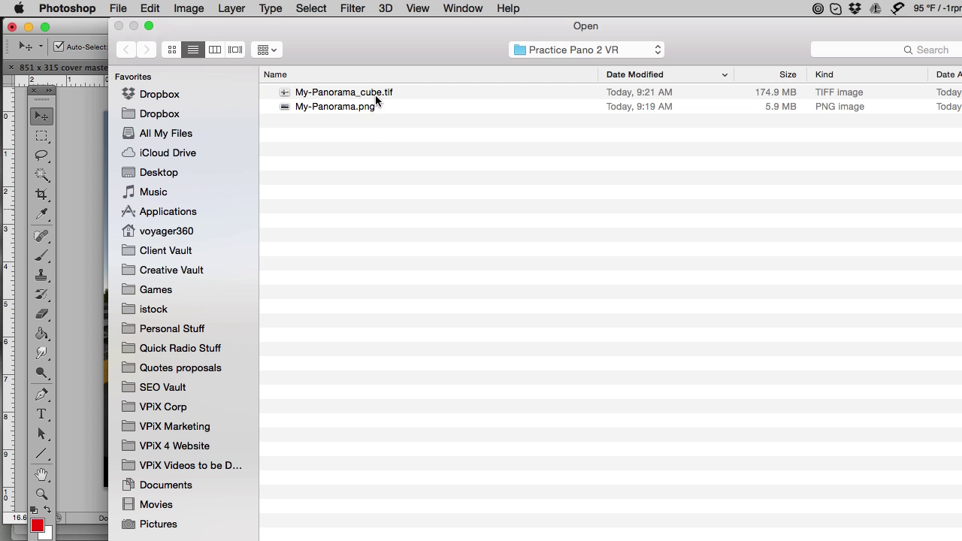
{"action": "left_click", "coordinate": [376, 93]}
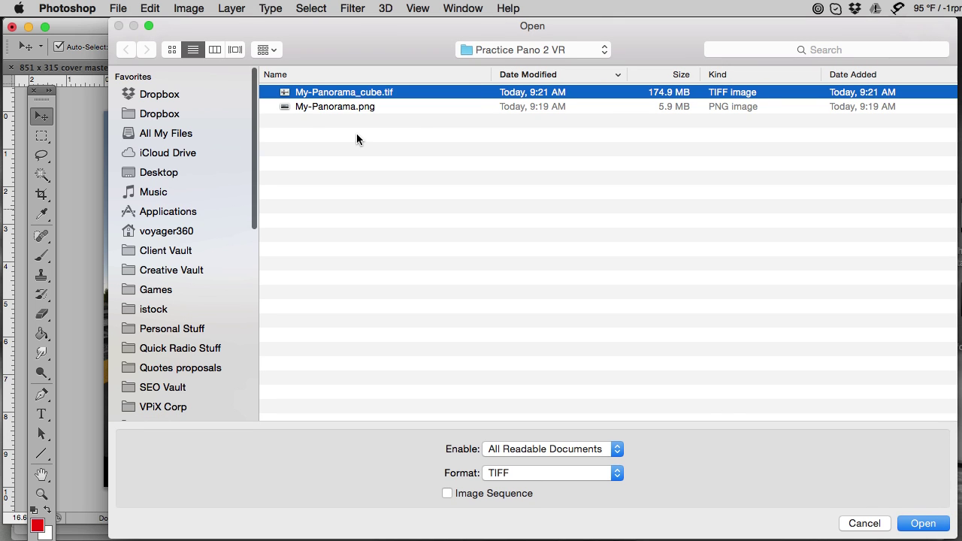
{"action": "left_click", "coordinate": [360, 106]}
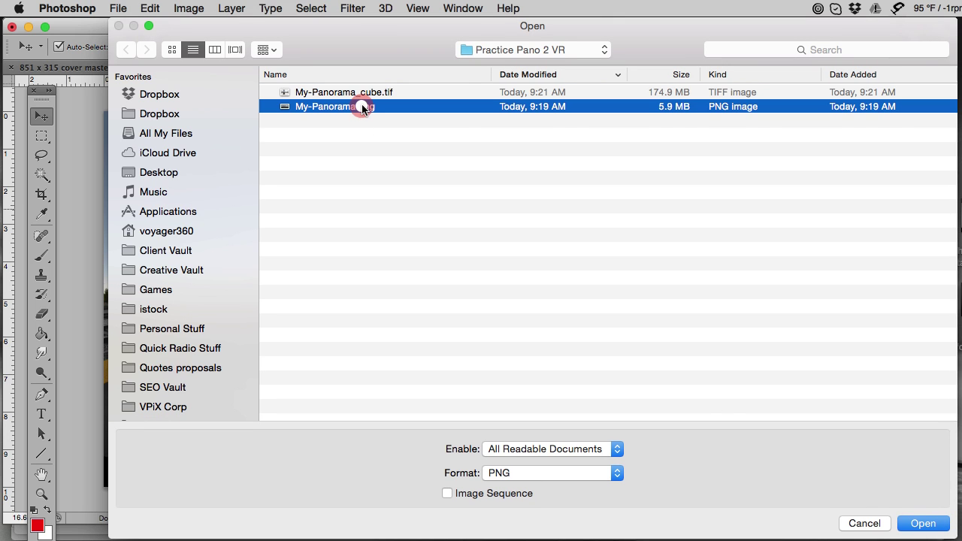
{"action": "left_click", "coordinate": [387, 94]}
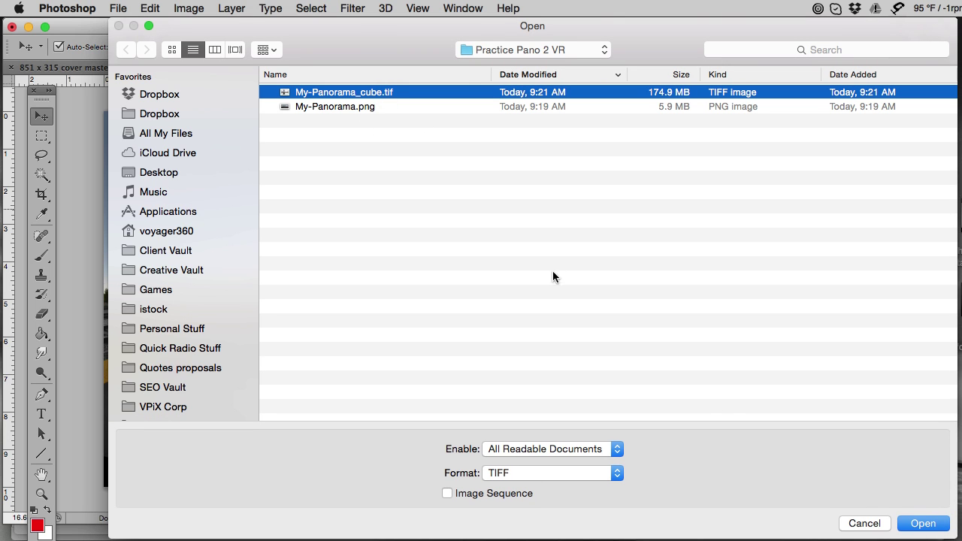
{"action": "left_click", "coordinate": [907, 523]}
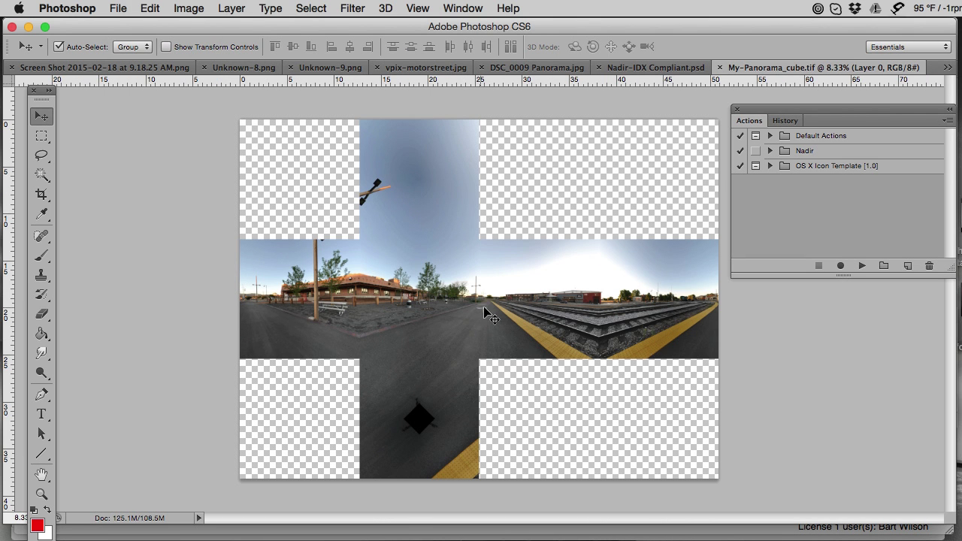
- Compare the Nadir-IDX Compliant and DSC_0009 tabs, then return to My-Panorama_cube.tif
{"action": "left_click", "coordinate": [661, 68]}
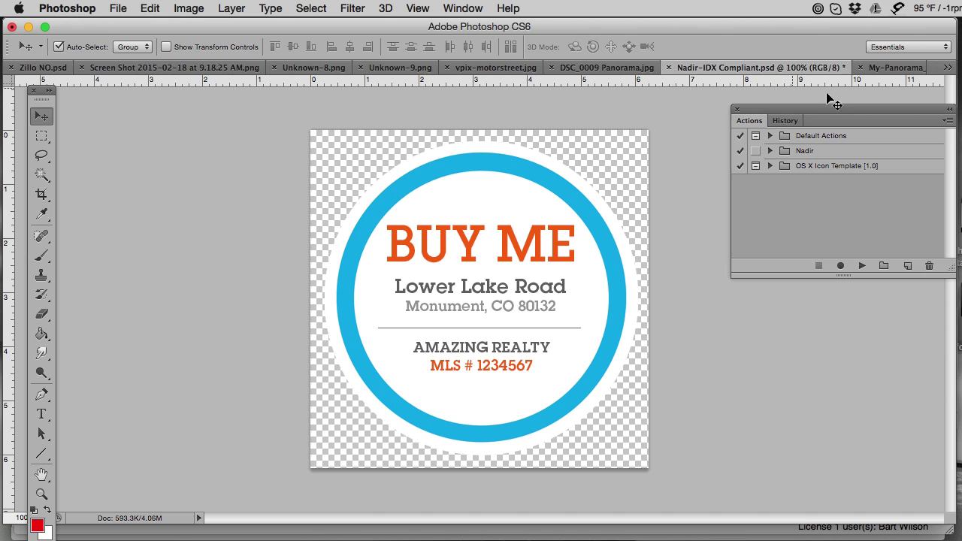
{"action": "left_click", "coordinate": [912, 69]}
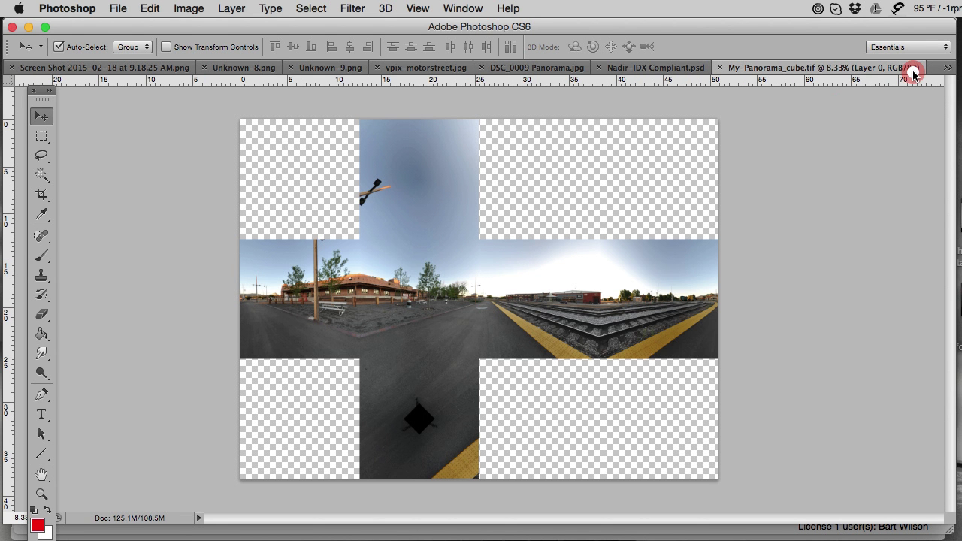
{"action": "left_click", "coordinate": [568, 68]}
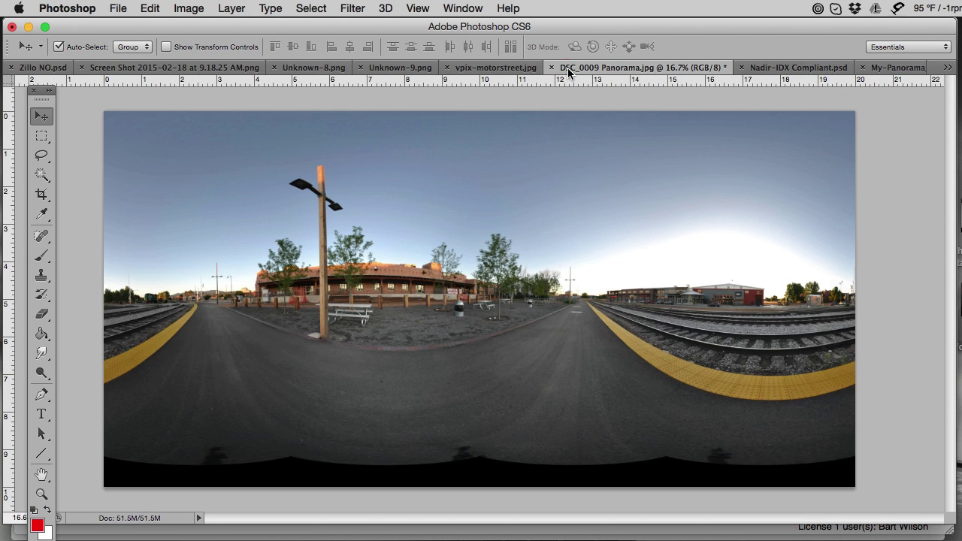
{"action": "left_click", "coordinate": [895, 68]}
{"action": "left_click", "coordinate": [678, 67]}
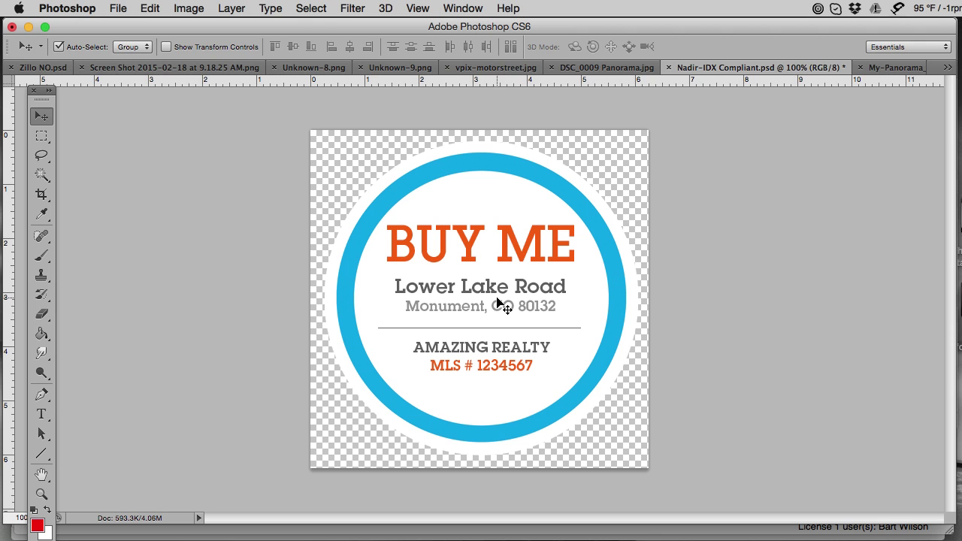
{"action": "left_click", "coordinate": [892, 68]}
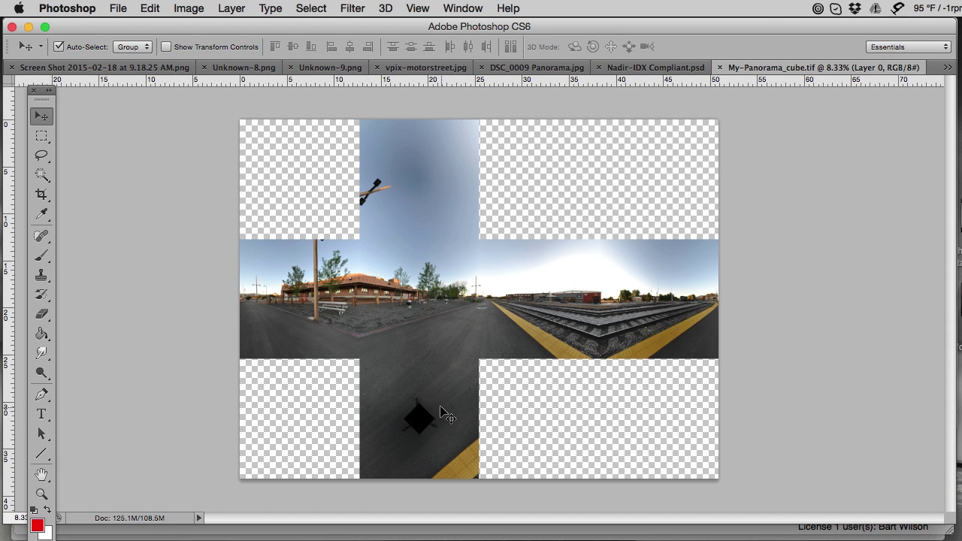
- Zoom in on the floor face's black tripod patch and enlarge the clone brush to 250
{"action": "key", "text": "super+plus"}
{"action": "key", "text": "super+plus"}
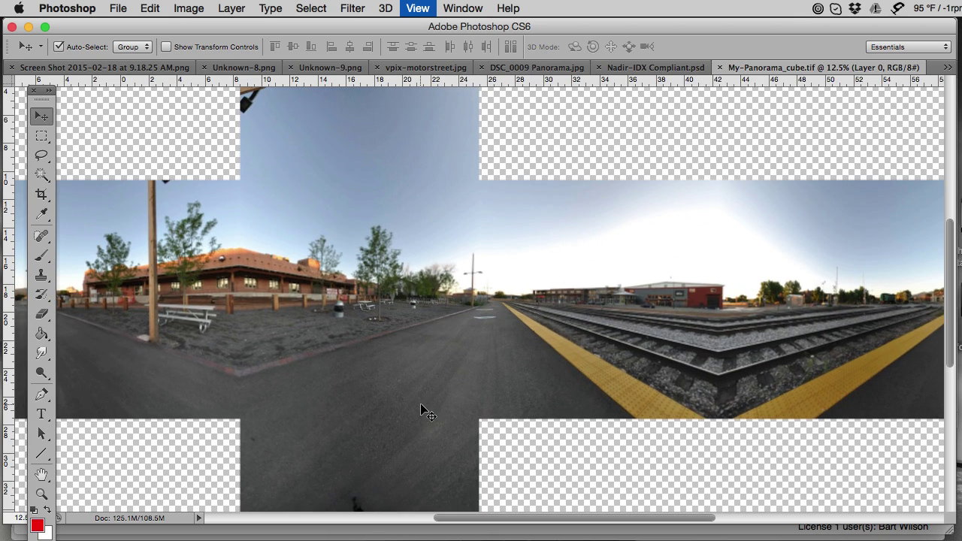
{"action": "left_click_drag", "start_coordinate": [393, 423], "coordinate": [450, 323]}
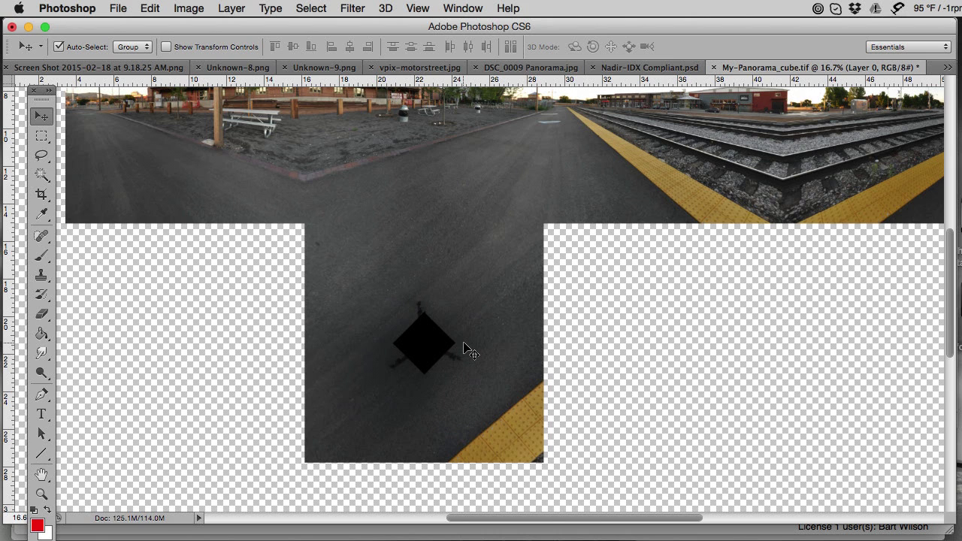
{"action": "key", "text": "super+equal"}
{"action": "key", "text": "super+equal"}
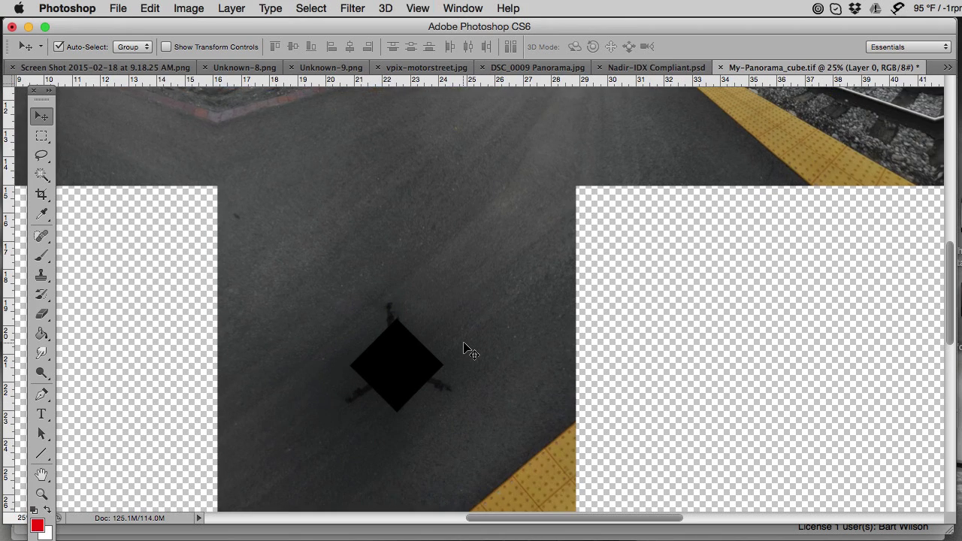
{"action": "left_click_drag", "start_coordinate": [473, 353], "coordinate": [526, 289]}
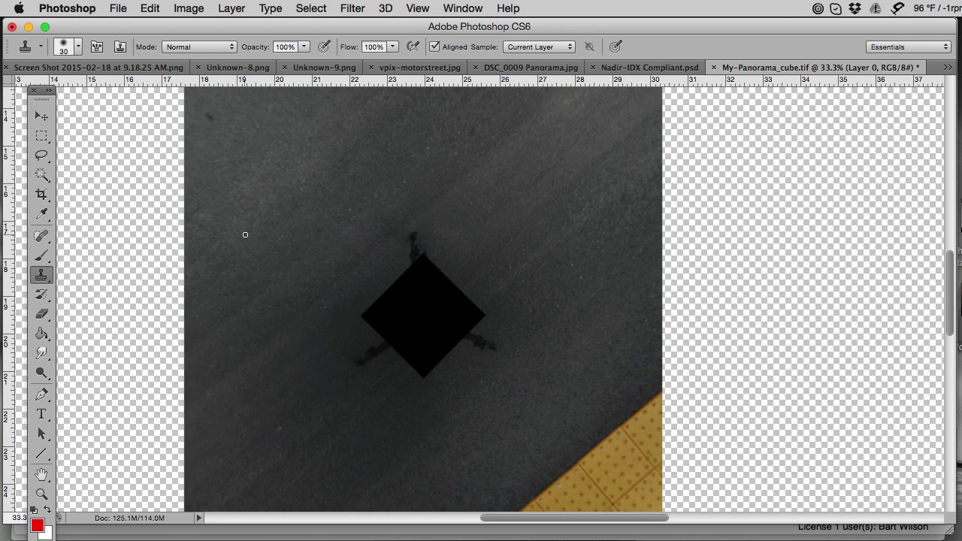
{"action": "key", "text": "bracketright"}
{"action": "key", "text": "bracketright"}
{"action": "key", "text": "bracketright"}
{"action": "key", "text": "bracketright"}
{"action": "key", "text": "bracketright"}
{"action": "key", "text": "bracketright"}
{"action": "key", "text": "bracketright"}
{"action": "key", "text": "bracketright"}
{"action": "key", "text": "bracketright"}
{"action": "key", "text": "bracketright"}
{"action": "key", "text": "bracketright"}
- Clone clean asphalt over the black tripod mark above the diamond
{"action": "left_click", "coordinate": [589, 174], "text": "alt"}
{"action": "left_click", "coordinate": [436, 252]}
{"action": "mouse_move", "coordinate": [437, 252]}
{"action": "left_mouse_down"}
{"action": "mouse_move", "coordinate": [417, 276]}
{"action": "mouse_move", "coordinate": [438, 274]}
{"action": "mouse_move", "coordinate": [470, 311]}
{"action": "left_mouse_up"}
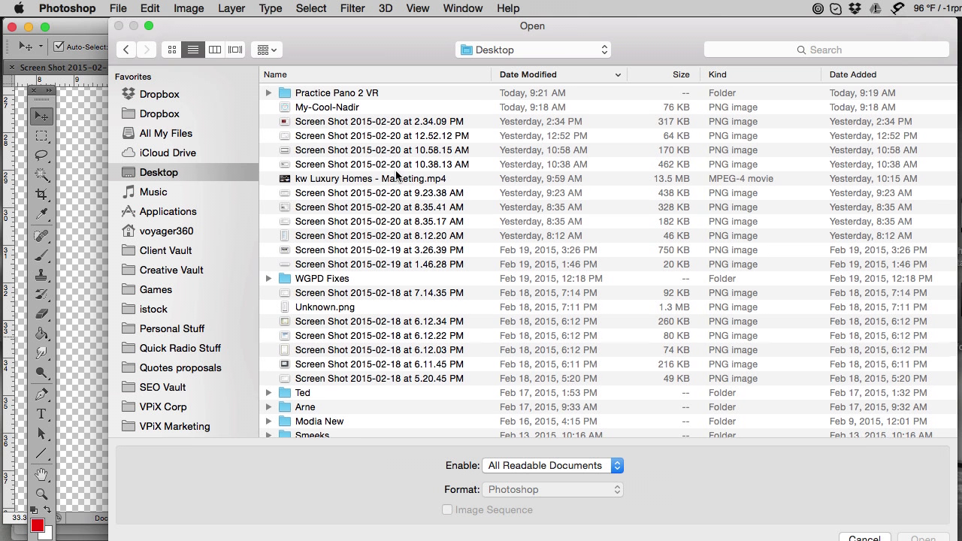
- Open My-Cool-Nadir, select the whole canvas and copy the BUY ME logo
{"action": "double_click", "coordinate": [358, 108]}
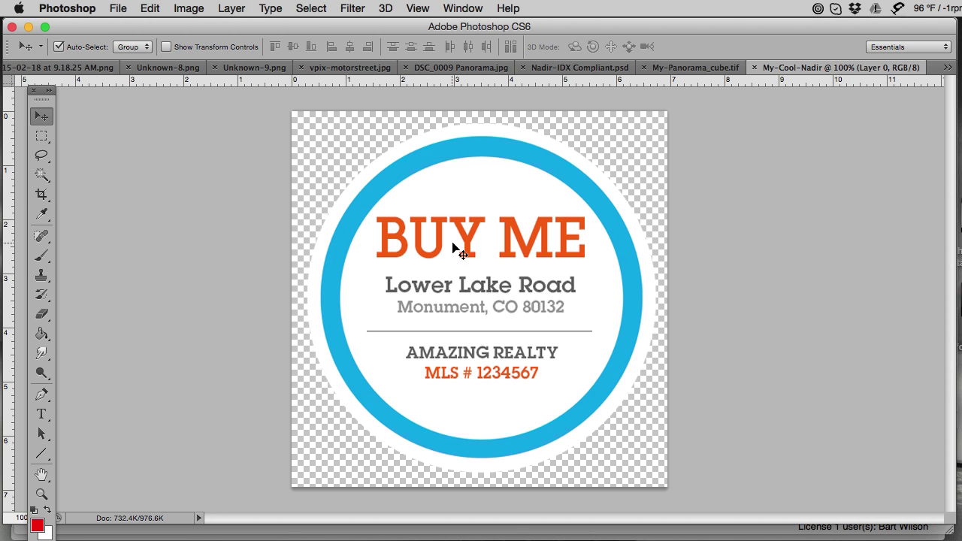
{"action": "key", "text": "super+a"}
{"action": "left_click", "coordinate": [119, 9]}
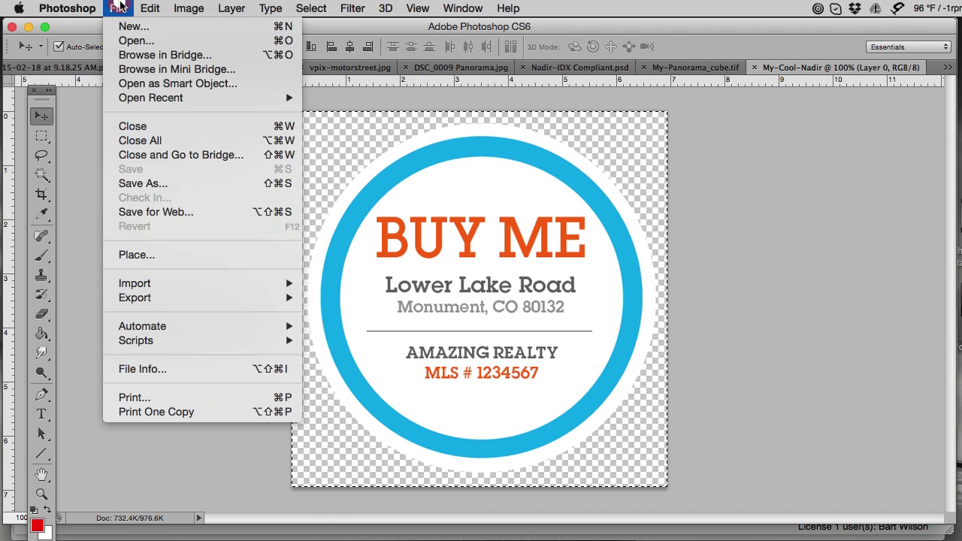
{"action": "mouse_move", "coordinate": [154, 8]}
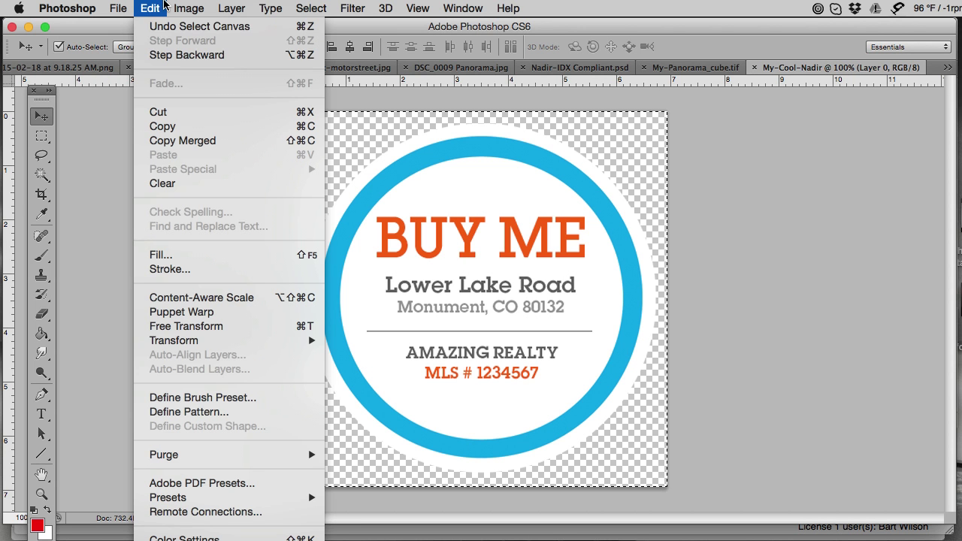
{"action": "left_click", "coordinate": [177, 127]}
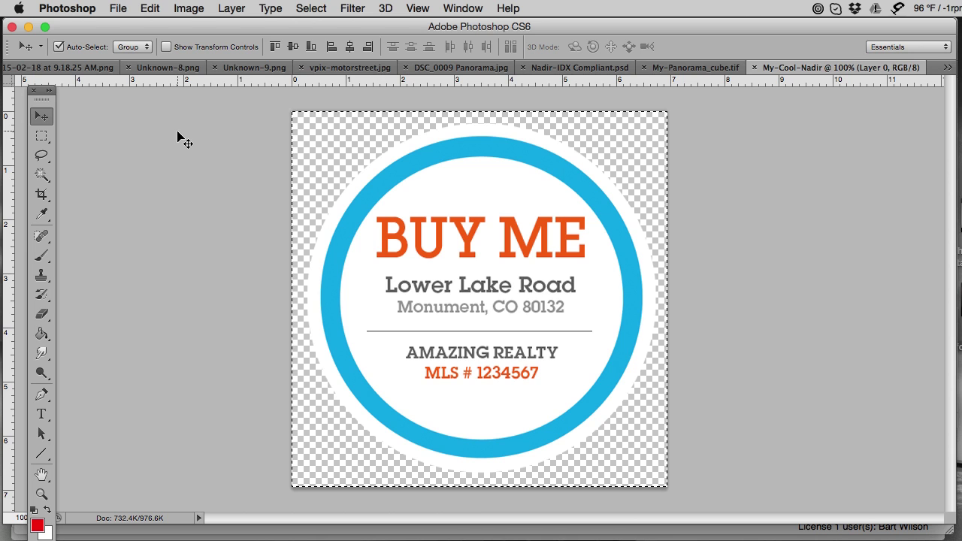
{"action": "key", "text": "ctrl+Tab"}
- Paste the BUY ME logo into My-Panorama_cube.tif as a new layer
{"action": "key", "text": "ctrl+shift+Tab"}
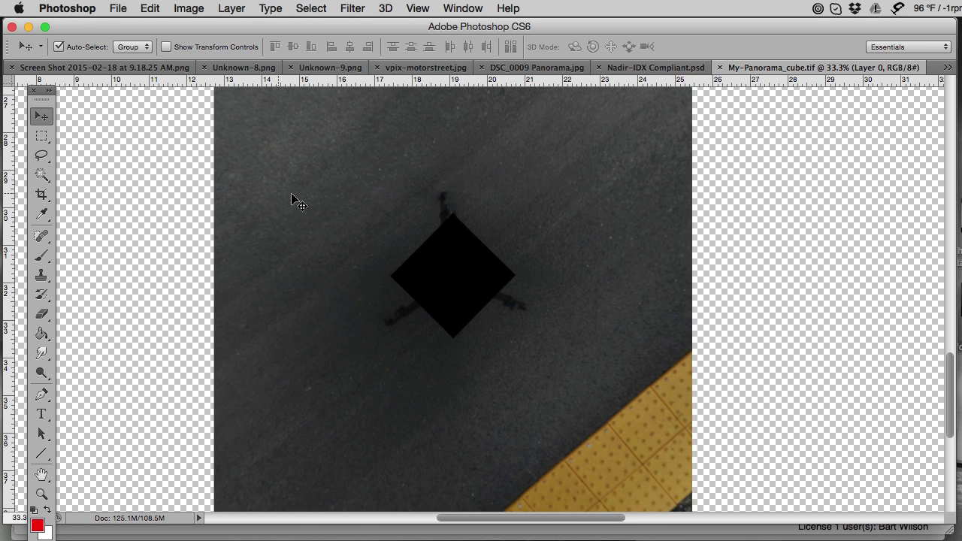
{"action": "left_click", "coordinate": [149, 8]}
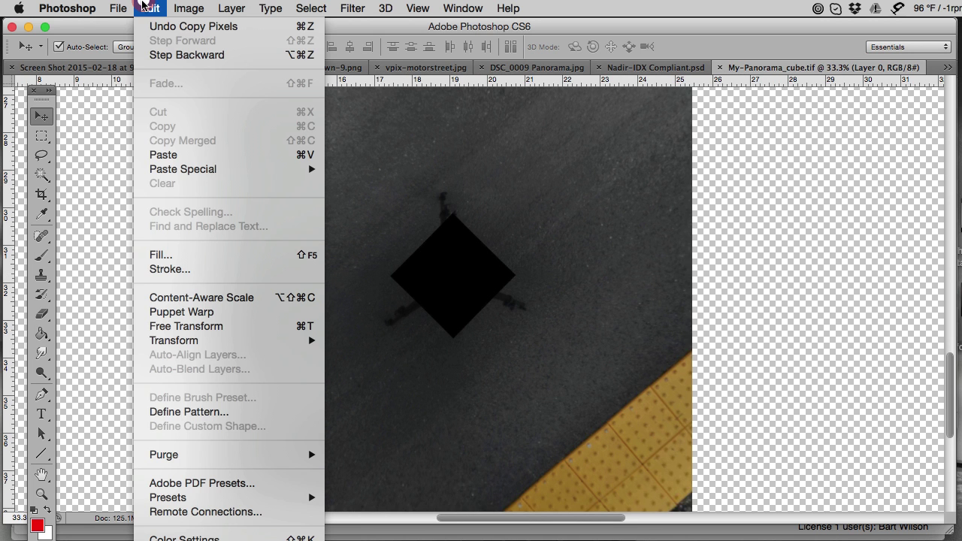
{"action": "left_click", "coordinate": [194, 155]}
- Move the logo onto the black patch and scale it to about 135%
{"action": "left_click_drag", "start_coordinate": [476, 302], "coordinate": [444, 264]}
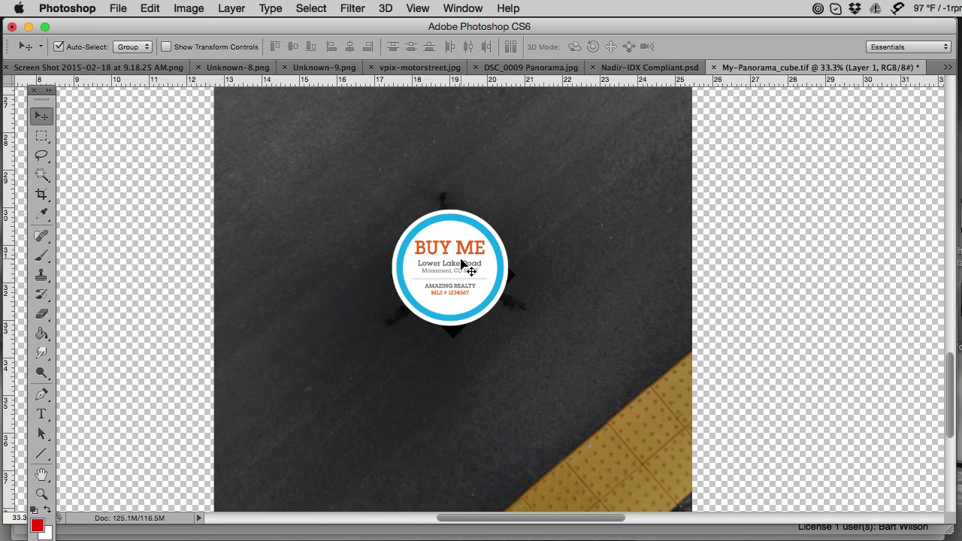
{"action": "key", "text": "super+equal"}
{"action": "key", "text": "super+equal"}
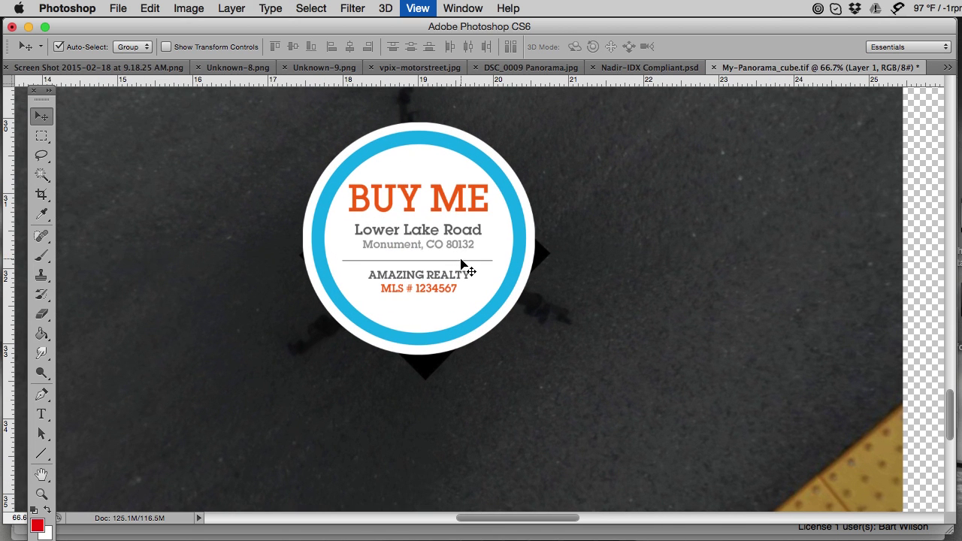
{"action": "left_click", "coordinate": [150, 9]}
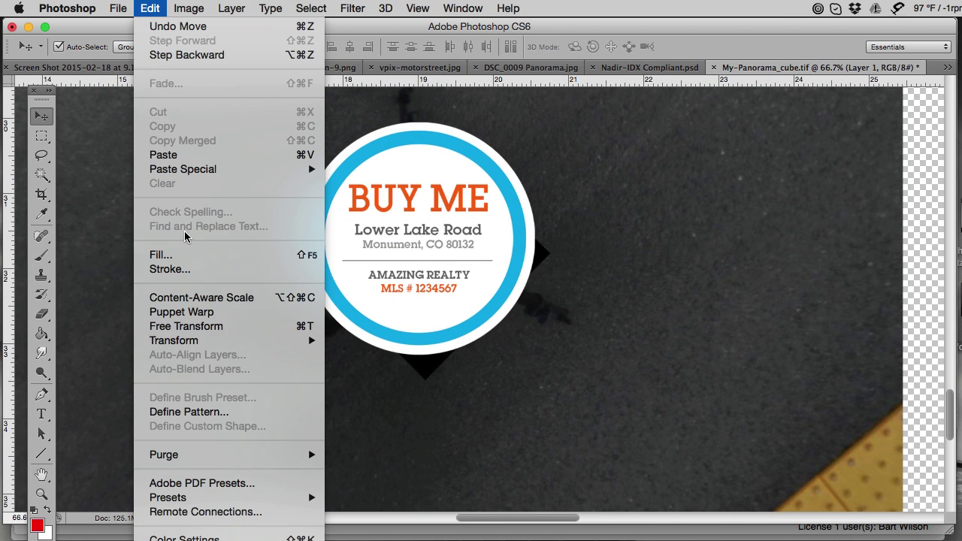
{"action": "mouse_move", "coordinate": [270, 340]}
{"action": "left_click", "coordinate": [359, 367]}
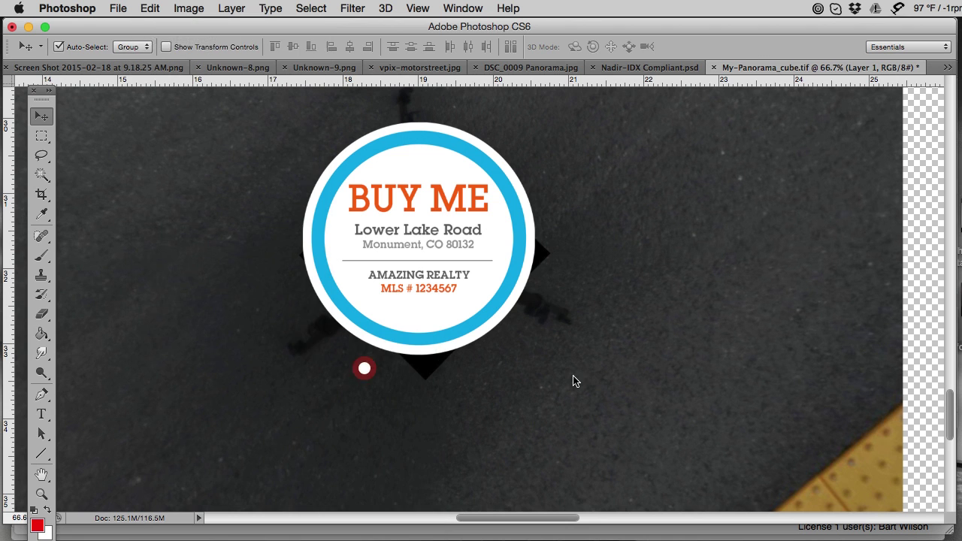
{"action": "left_click_drag", "start_coordinate": [536, 358], "coordinate": [615, 436]}
{"action": "left_click_drag", "start_coordinate": [494, 308], "coordinate": [444, 257]}
- Enlarge the logo further to about 163%, centre it on the patch and commit
{"action": "scroll", "coordinate": [640, 302], "scroll_direction": "up", "scroll_amount": 4}
{"action": "scroll", "coordinate": [640, 302], "scroll_direction": "down", "scroll_amount": 2}
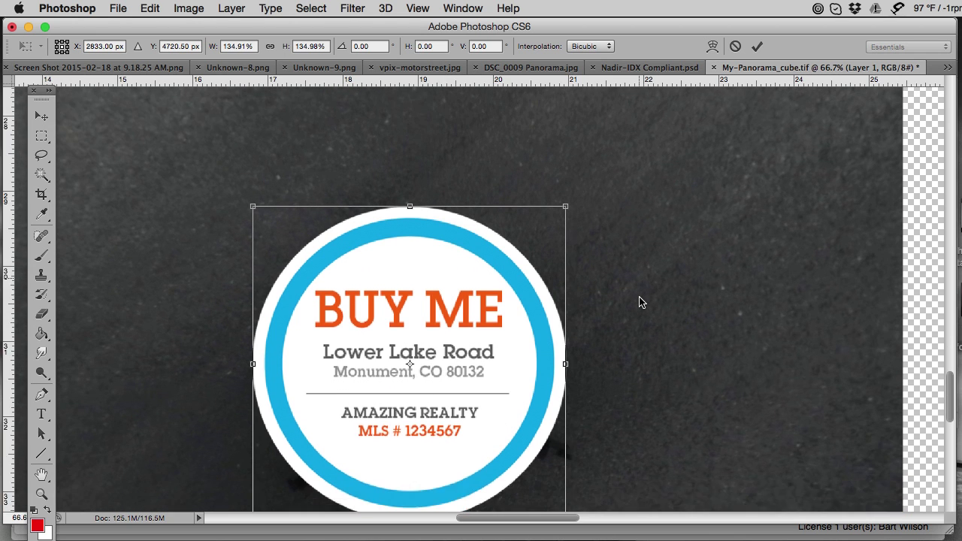
{"action": "scroll", "coordinate": [770, 389], "scroll_direction": "left", "scroll_amount": 3}
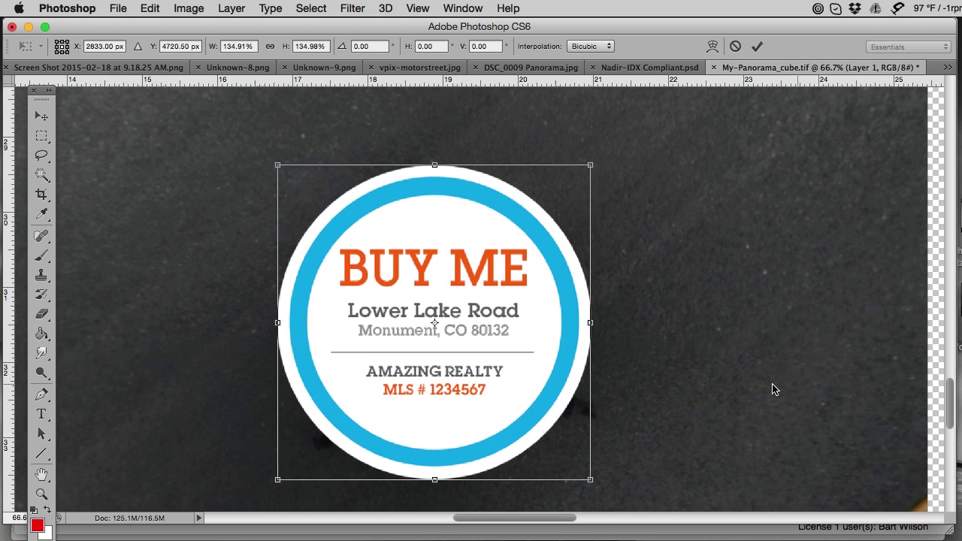
{"action": "left_click_drag", "start_coordinate": [635, 478], "coordinate": [683, 505]}
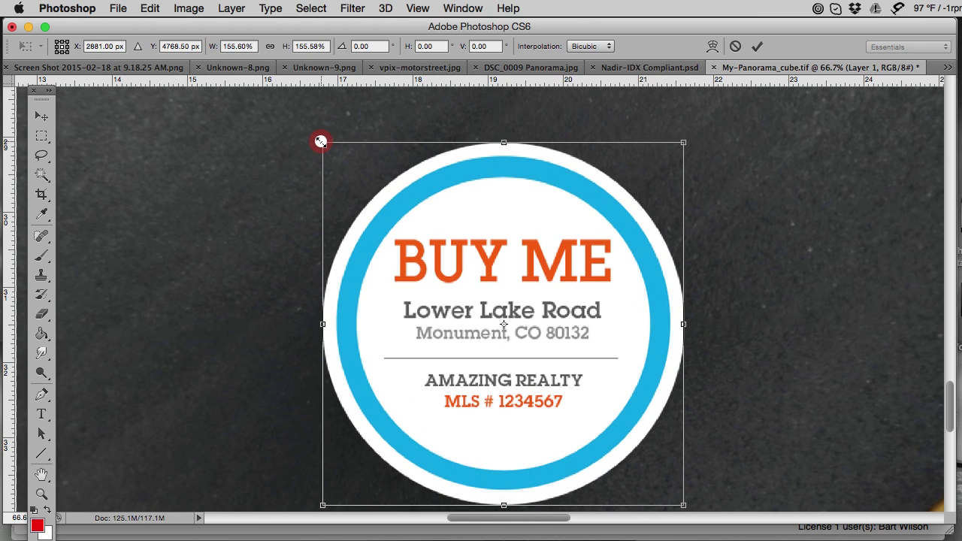
{"action": "left_click_drag", "start_coordinate": [321, 142], "coordinate": [299, 118]}
{"action": "mouse_move", "coordinate": [445, 259]}
{"action": "left_mouse_down"}
{"action": "mouse_move", "coordinate": [442, 237]}
{"action": "mouse_move", "coordinate": [447, 250]}
{"action": "left_mouse_up"}
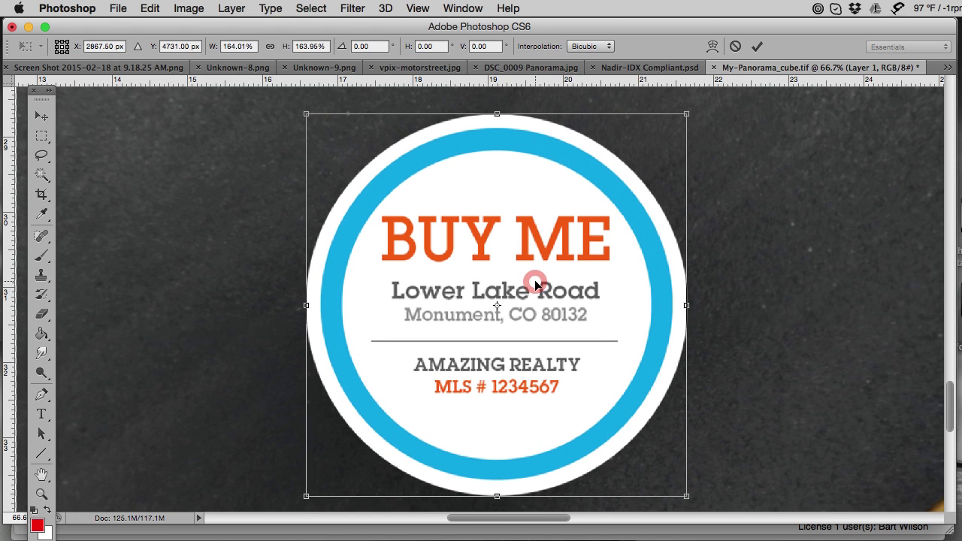
{"action": "key", "text": "Return"}
{"action": "key", "text": "super+minus"}
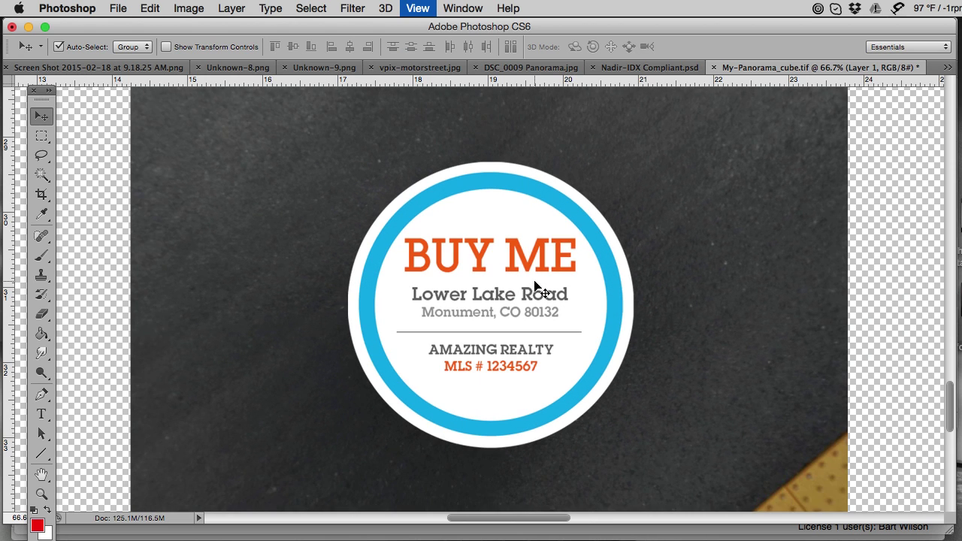
- Zoom out, then start Save for Web for the cube cross, accepting the oversize warning
{"action": "key", "text": "super+minus"}
{"action": "key", "text": "super+minus"}
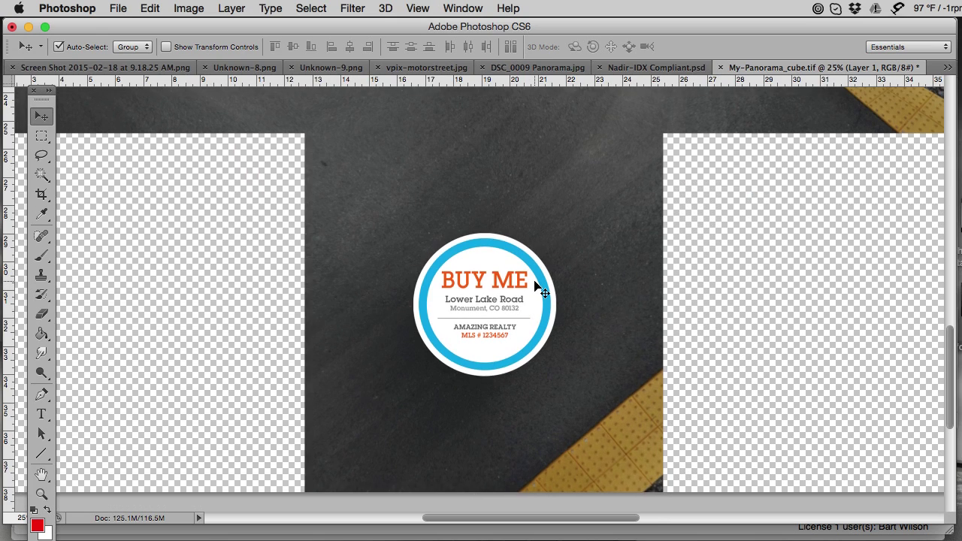
{"action": "key", "text": "super+minus"}
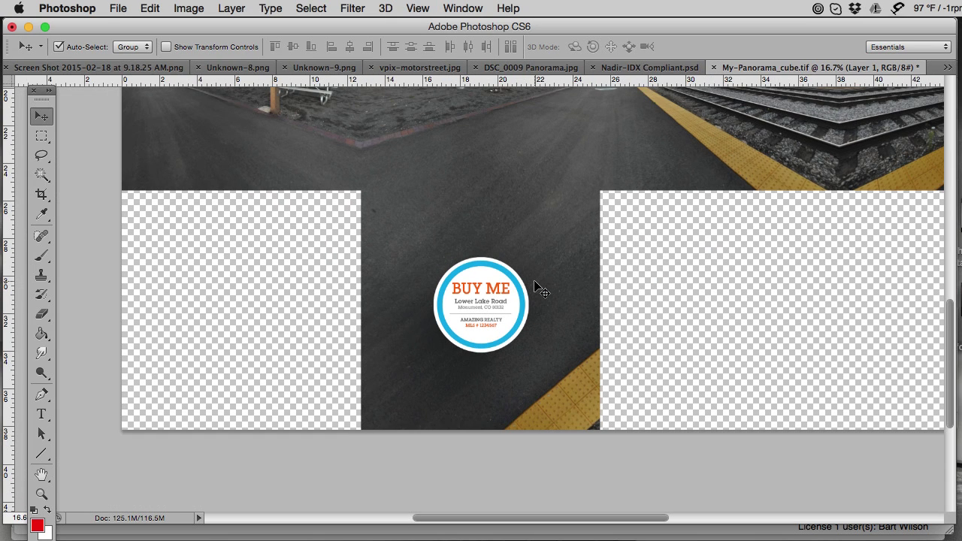
{"action": "key", "text": "super+minus"}
{"action": "key", "text": "super+minus"}
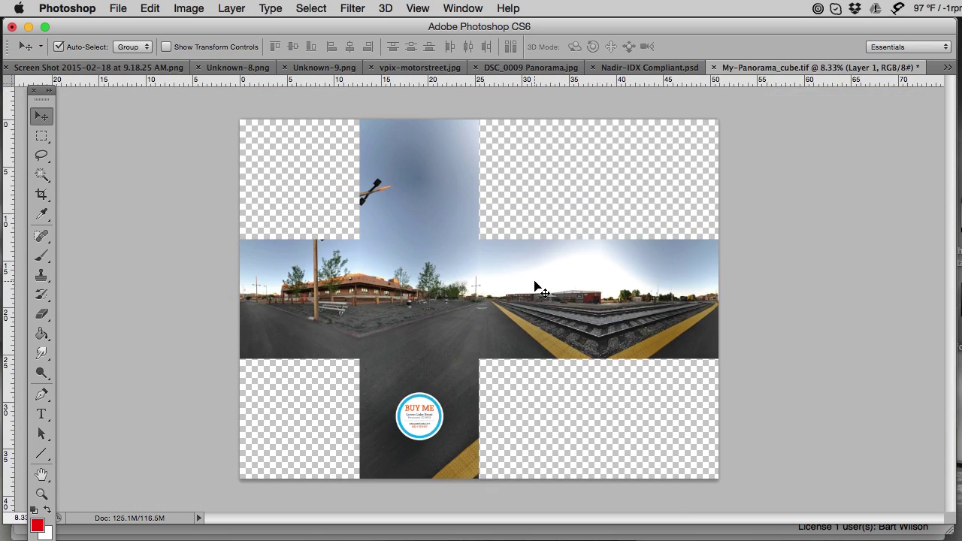
{"action": "left_click", "coordinate": [116, 9]}
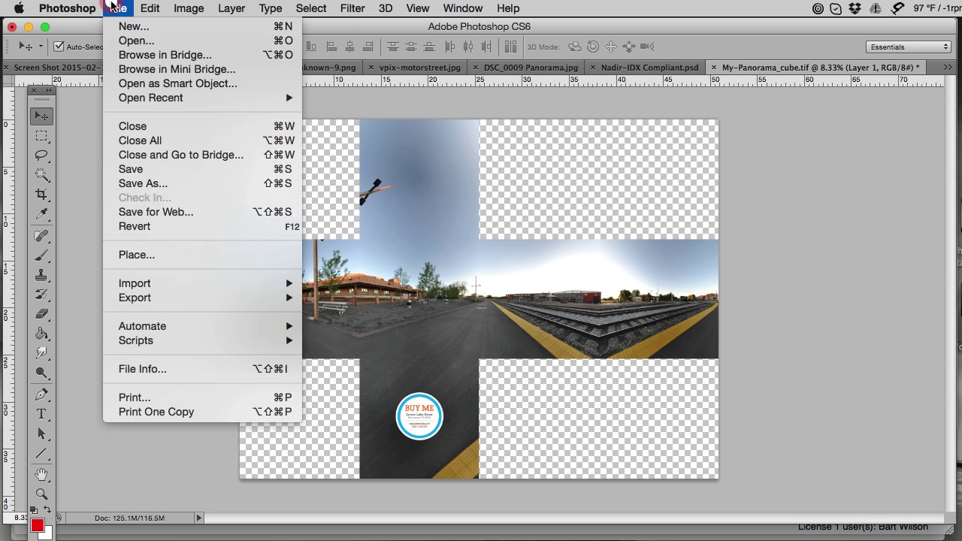
{"action": "left_click", "coordinate": [195, 213]}
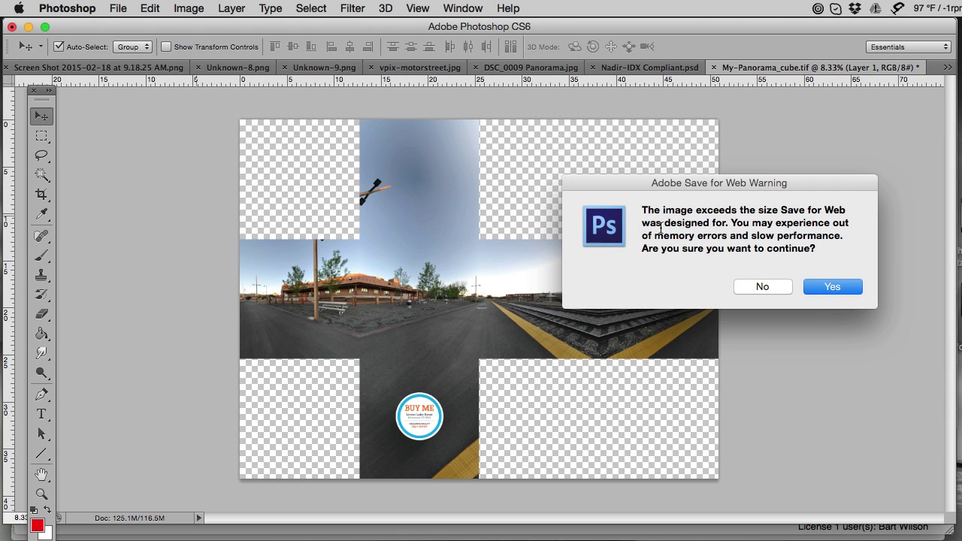
{"action": "left_click", "coordinate": [854, 291]}
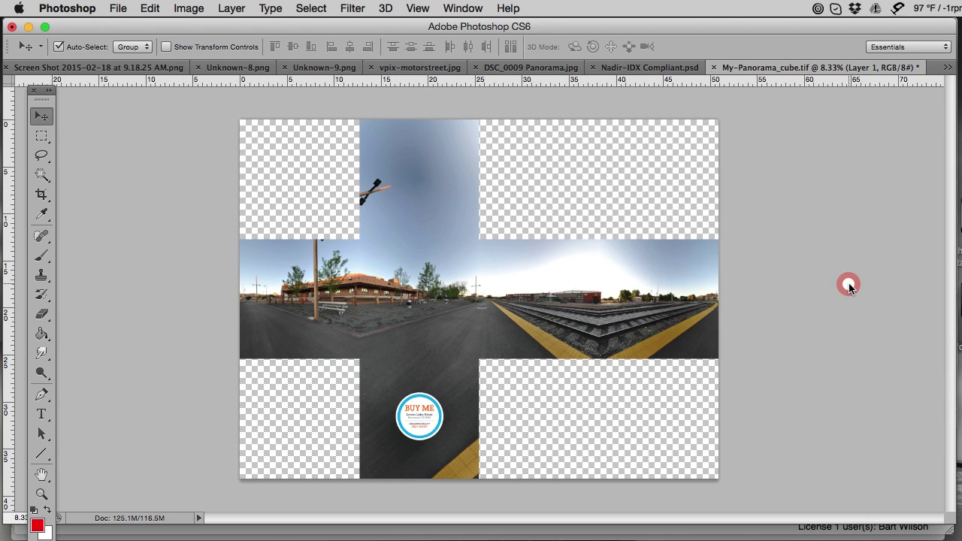
{"action": "left_click", "coordinate": [655, 447]}
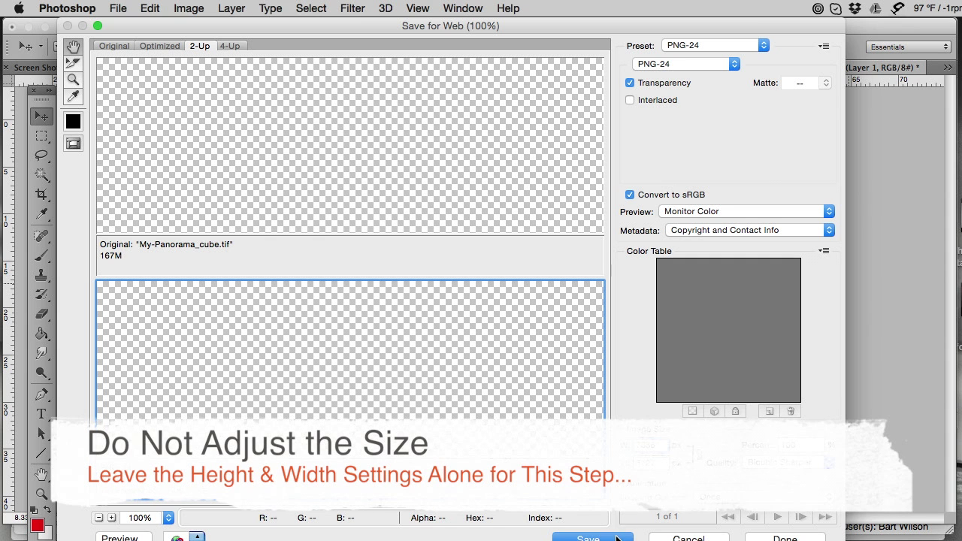
- Save the optimized PNG as My-Panorama_cube-nadir.png
{"action": "left_click_drag", "start_coordinate": [839, 526], "coordinate": [816, 523]}
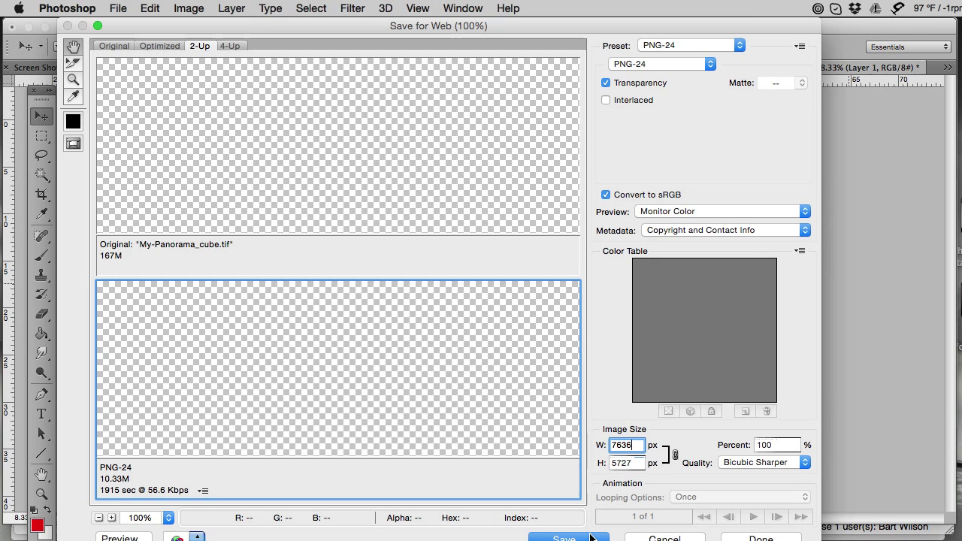
{"action": "left_click", "coordinate": [590, 537]}
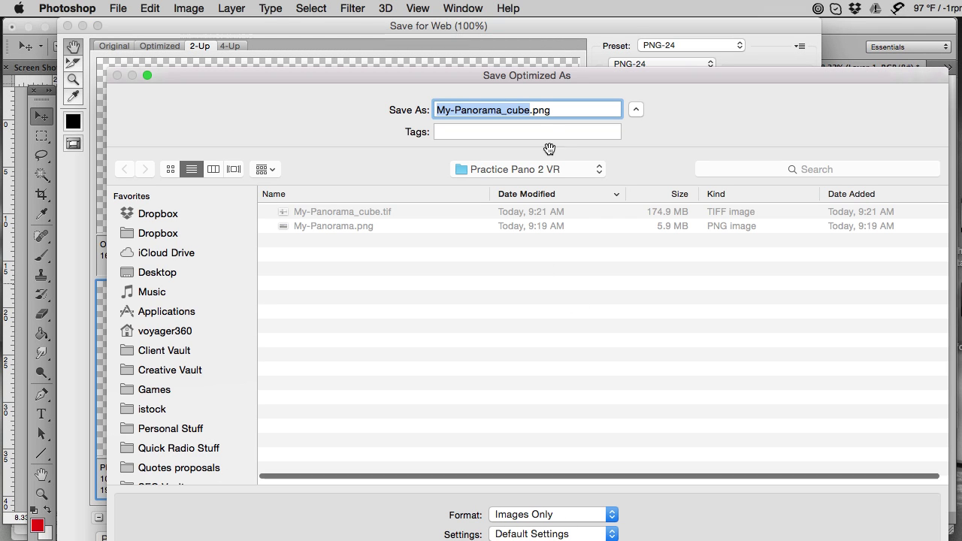
{"action": "left_click", "coordinate": [530, 111]}
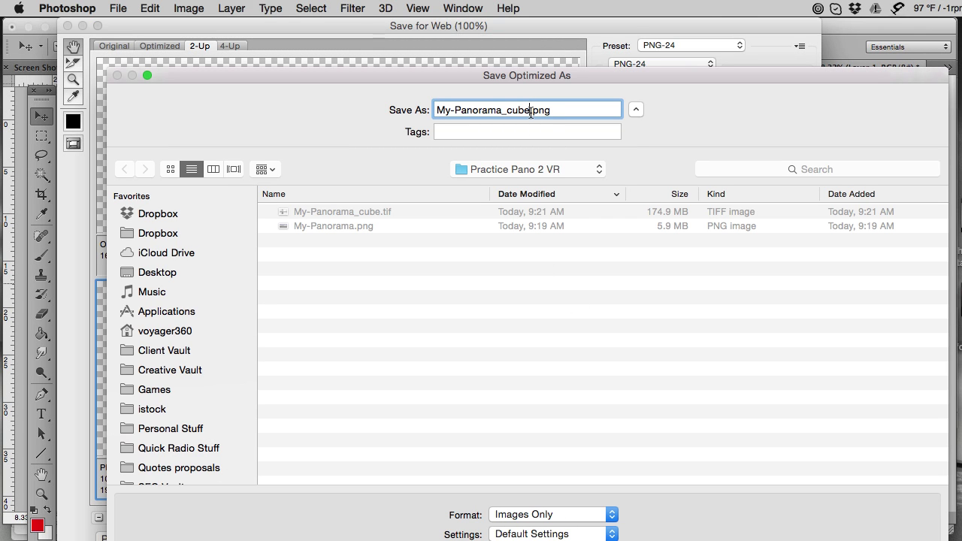
{"action": "type", "text": "2"}
{"action": "key", "text": "BackSpace"}
{"action": "type", "text": "-nadir"}
{"action": "key", "text": "Return"}
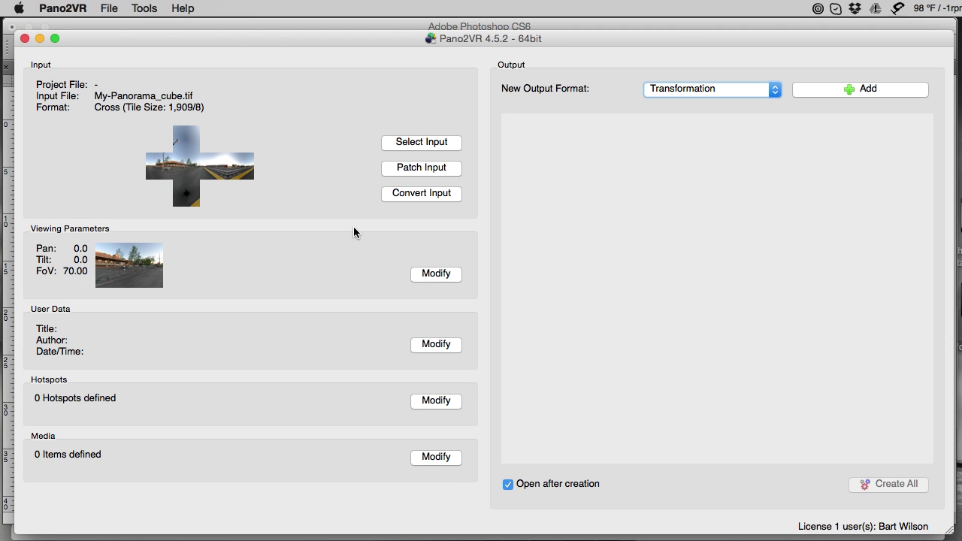
- Replace Pano2VR's input panorama with My-Panorama_cube-nadir.png and confirm
{"action": "left_click", "coordinate": [419, 142]}
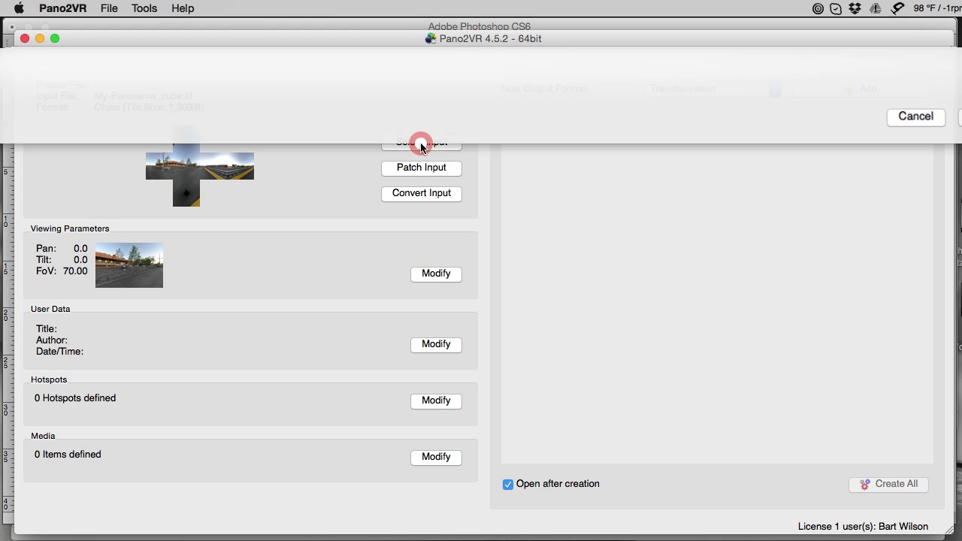
{"action": "left_click", "coordinate": [901, 139]}
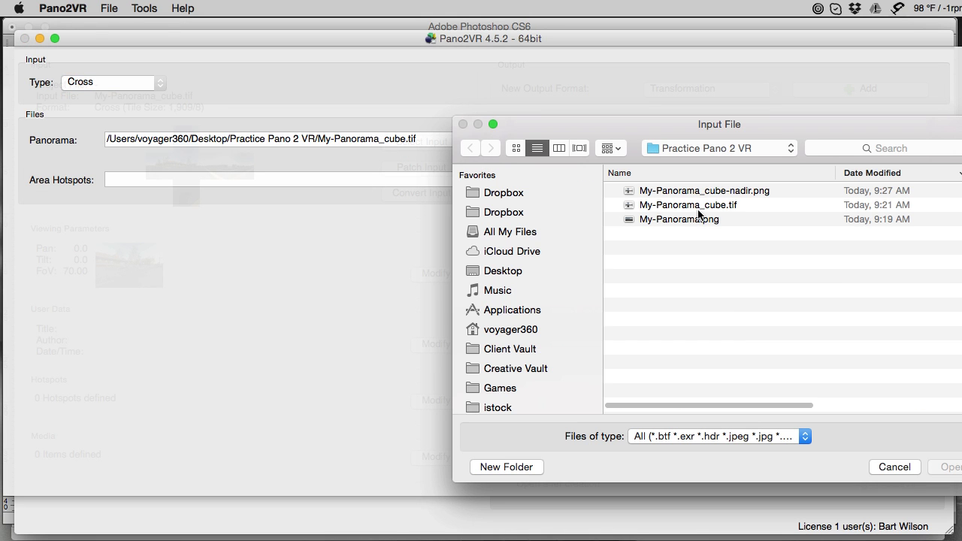
{"action": "left_click", "coordinate": [757, 191]}
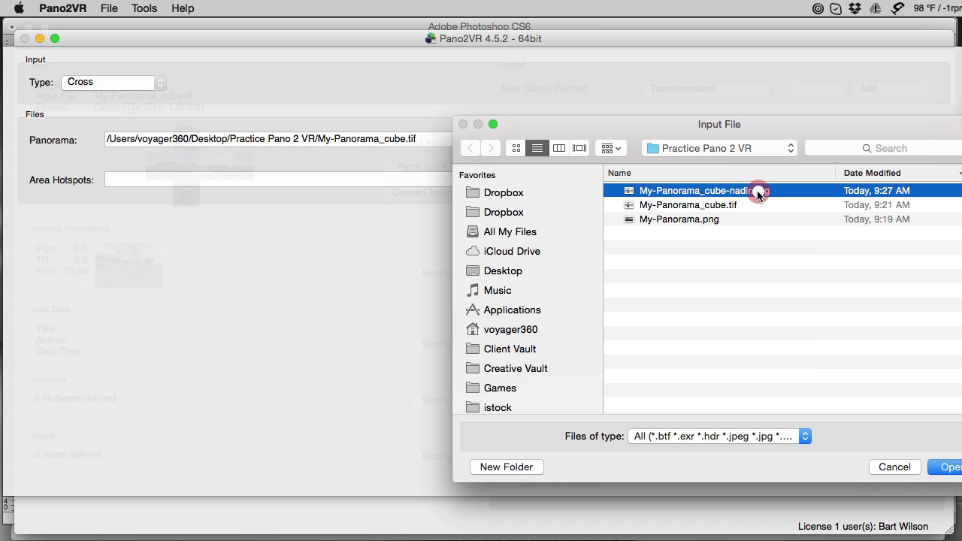
{"action": "left_click", "coordinate": [950, 466]}
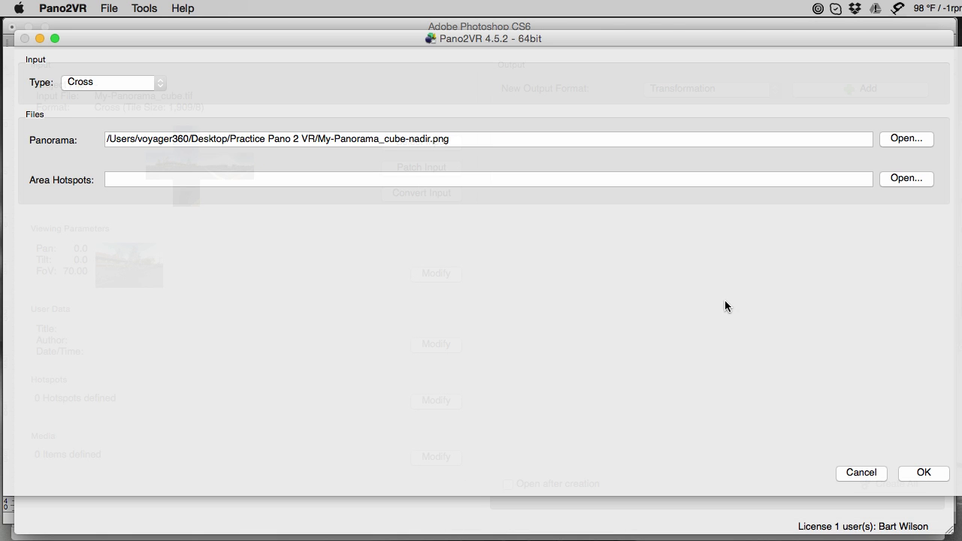
{"action": "left_click", "coordinate": [912, 471]}
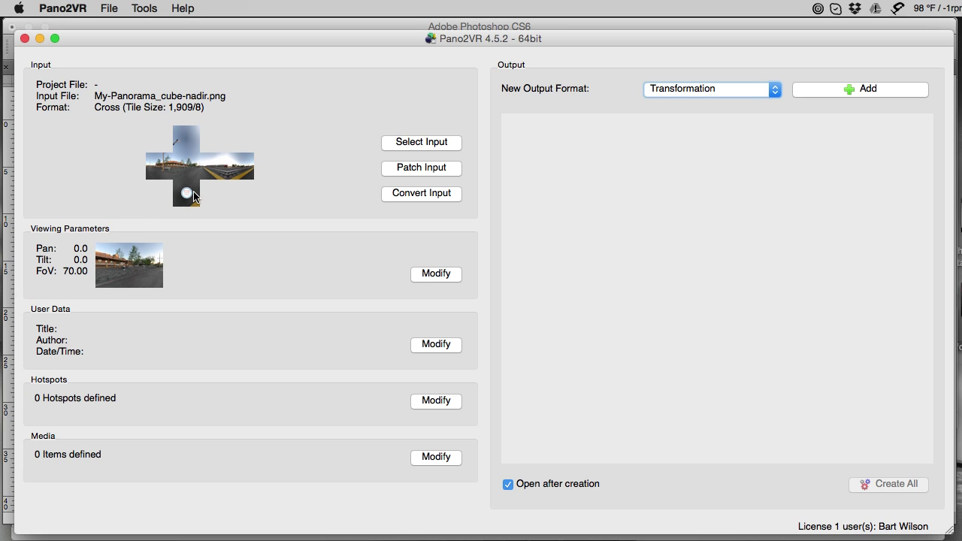
- Start Convert Input with Equirectangular projection and width 6000
{"action": "left_click", "coordinate": [419, 192]}
{"action": "left_click", "coordinate": [176, 88]}
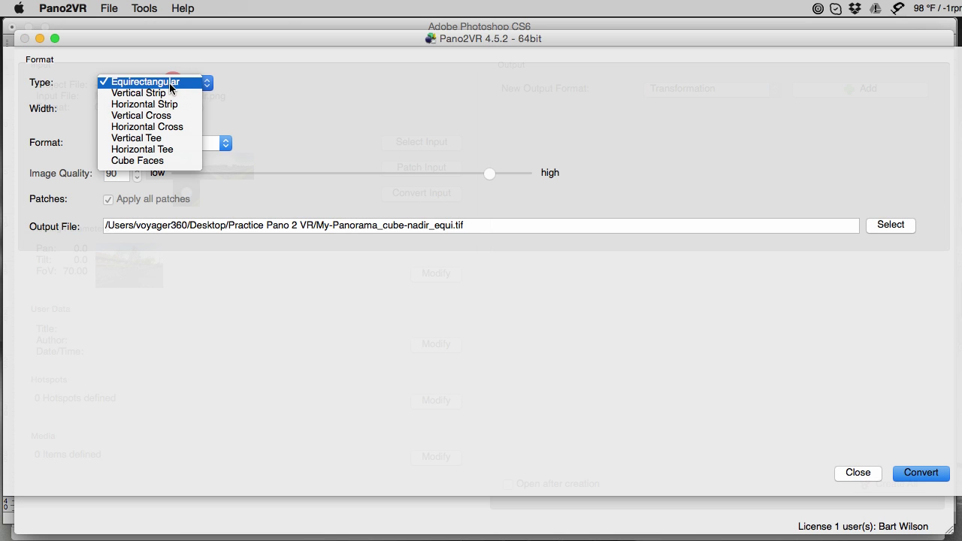
{"action": "left_click", "coordinate": [294, 75]}
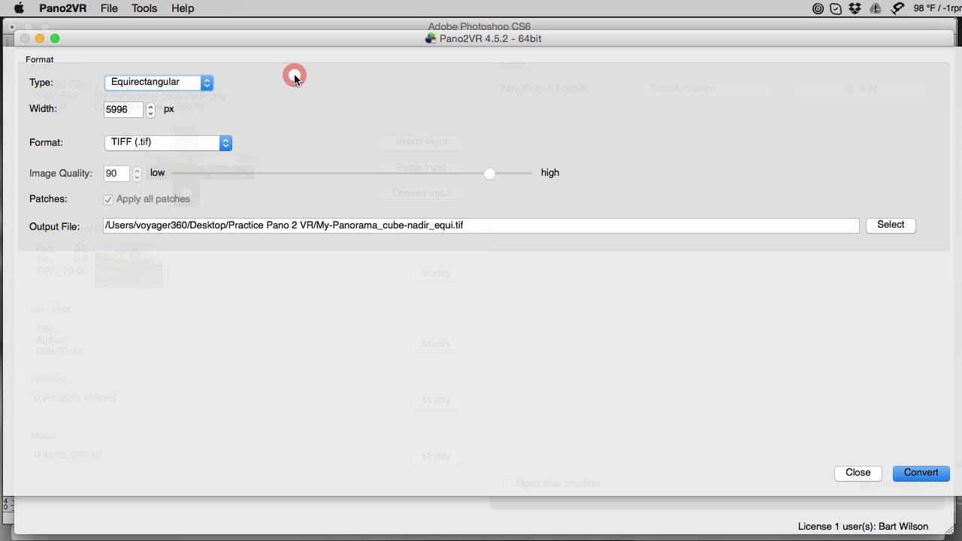
{"action": "double_click", "coordinate": [129, 109]}
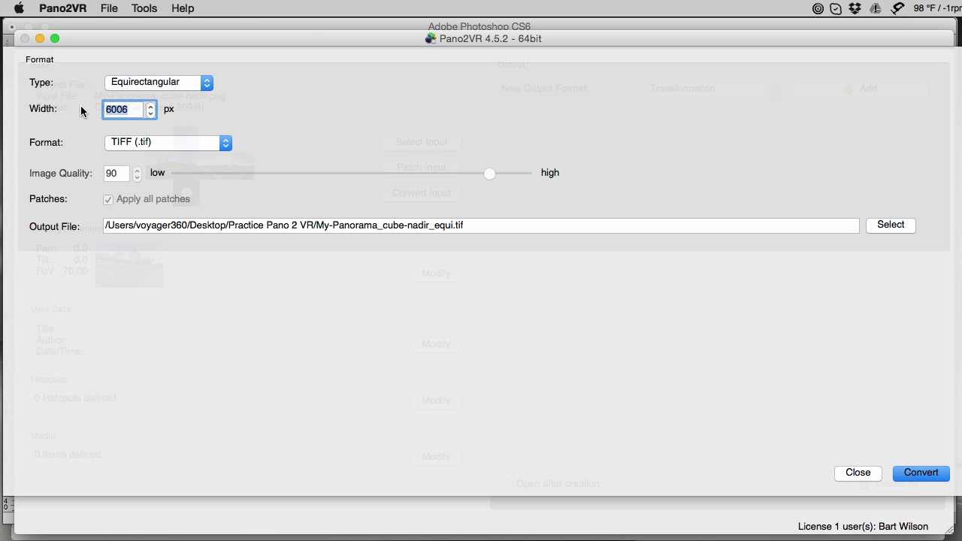
{"action": "type", "text": "6000"}
- Set the output to JPEG at quality 65 and run the conversion
{"action": "left_click", "coordinate": [171, 144]}
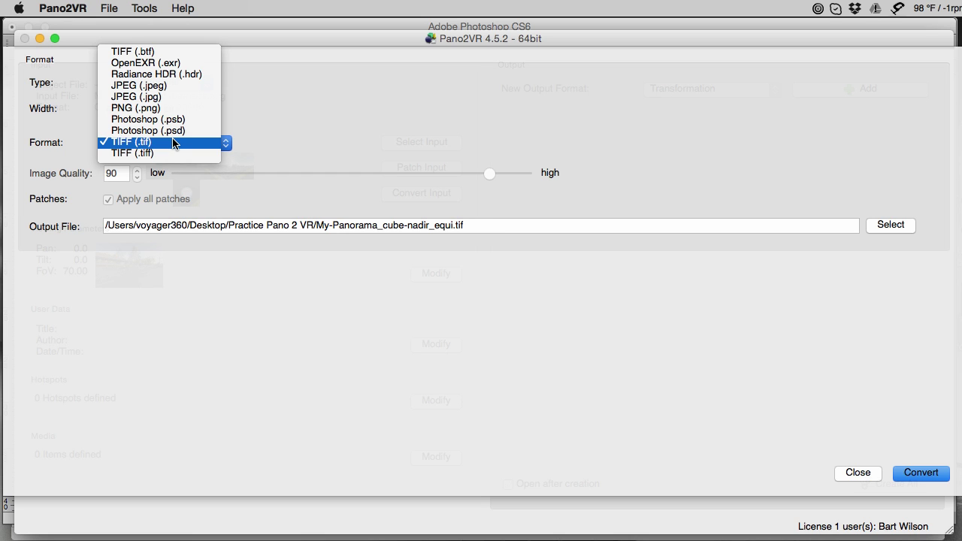
{"action": "left_click", "coordinate": [162, 96]}
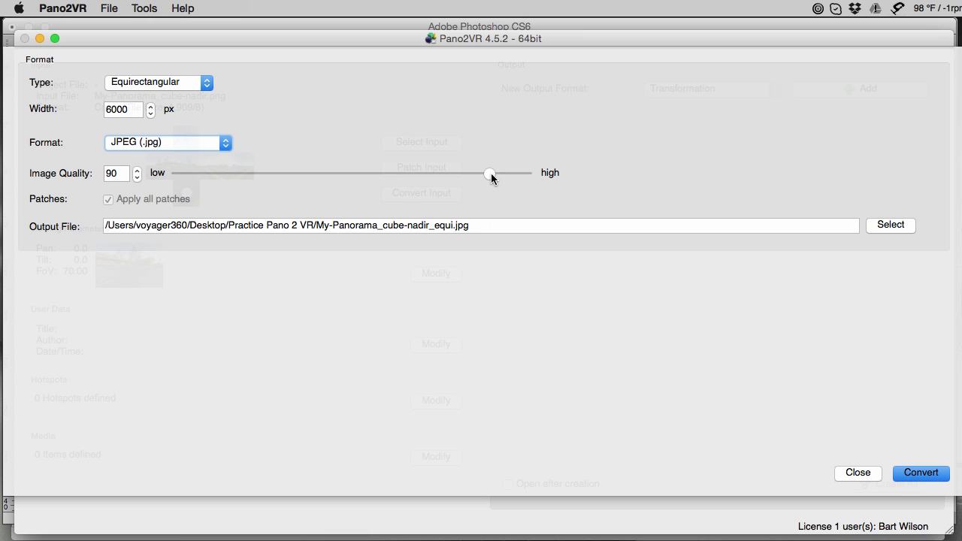
{"action": "left_click_drag", "start_coordinate": [490, 173], "coordinate": [455, 173]}
{"action": "left_click", "coordinate": [114, 173]}
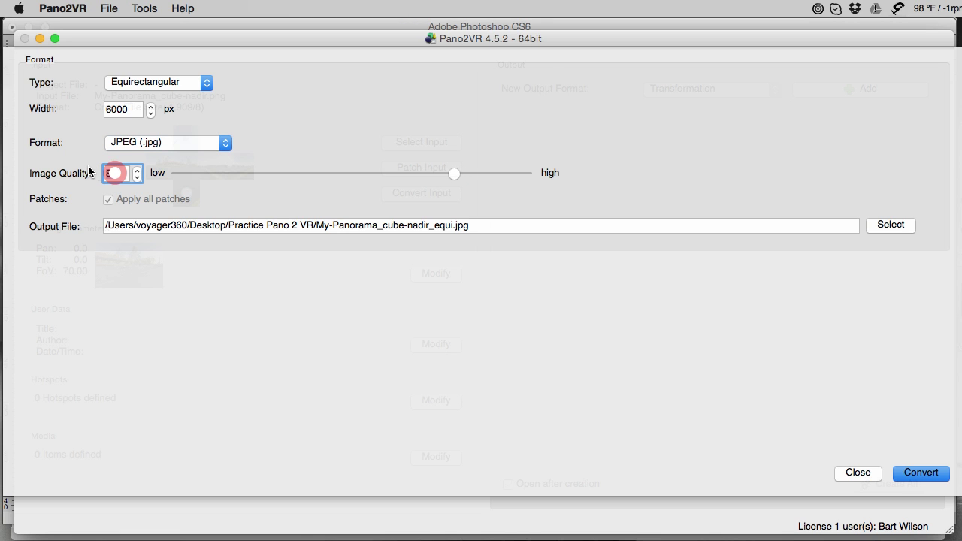
{"action": "key", "text": "Up"}
{"action": "type", "text": "65"}
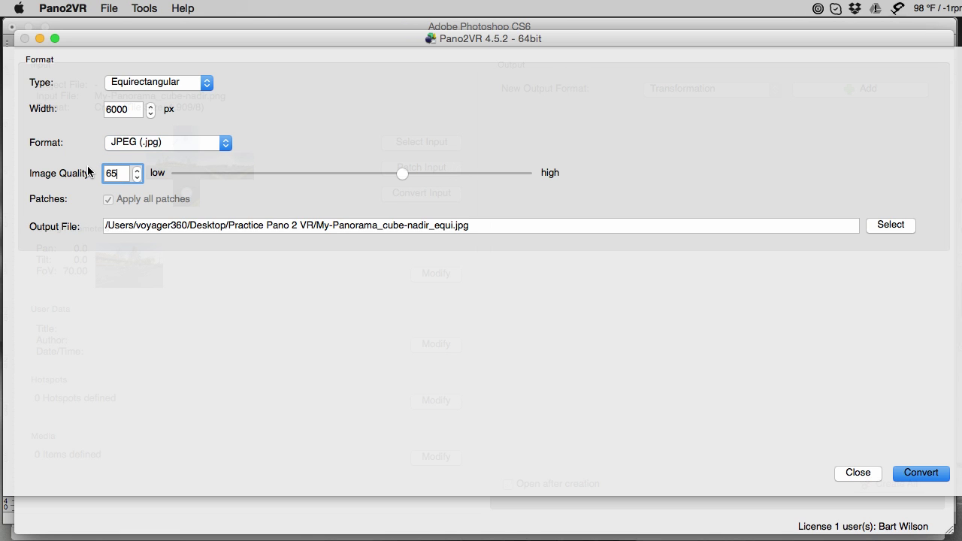
{"action": "left_click", "coordinate": [927, 477]}
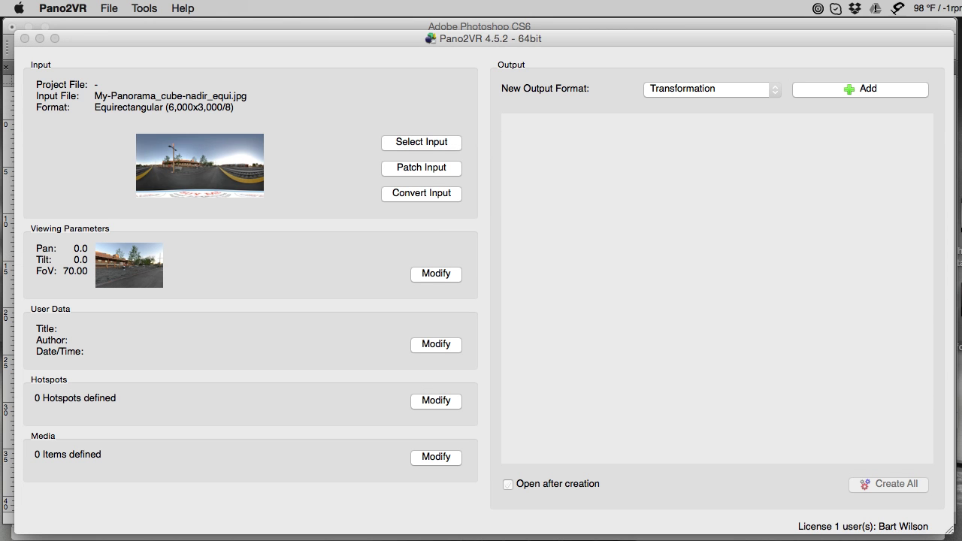
- Show Get Info for My-Panorama_cube-nadir_equi.jpg: an 887 KB, 6000 × 3000 JPEG
{"action": "key", "text": "super+Tab"}
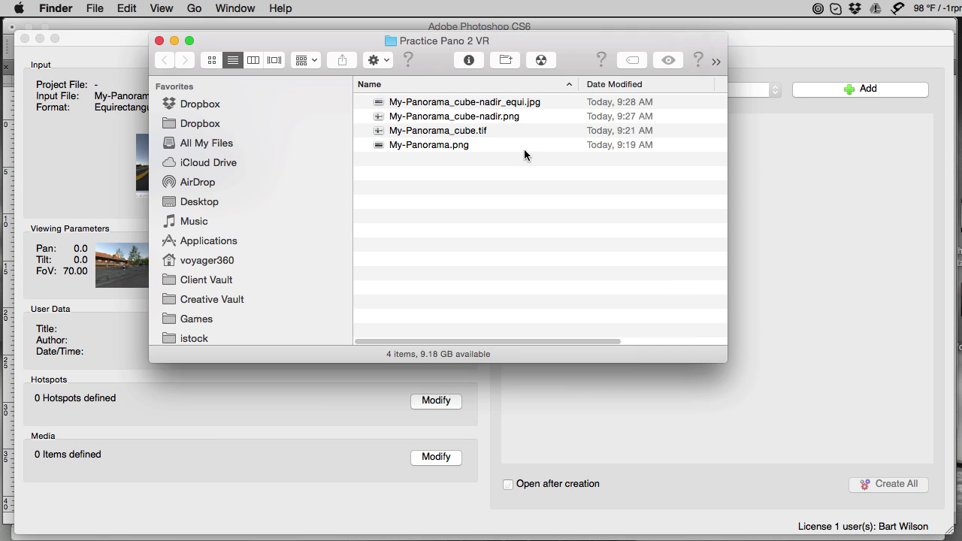
{"action": "left_click", "coordinate": [522, 106]}
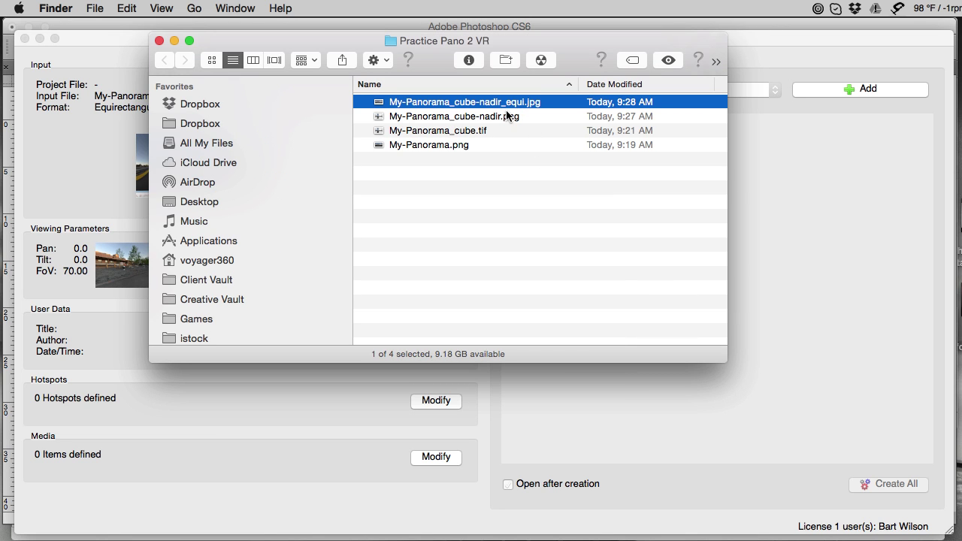
{"action": "left_click_drag", "start_coordinate": [724, 359], "coordinate": [898, 356]}
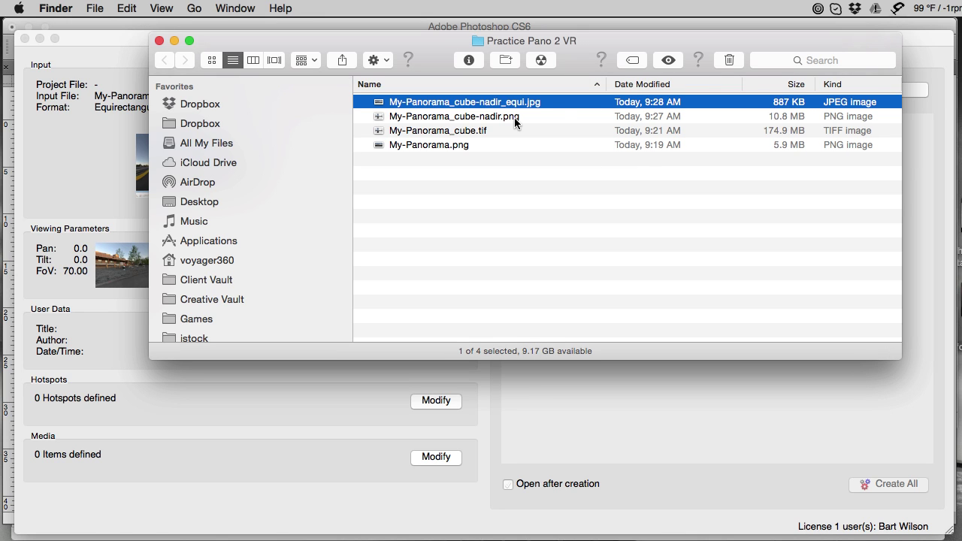
{"action": "key", "text": "super+i"}
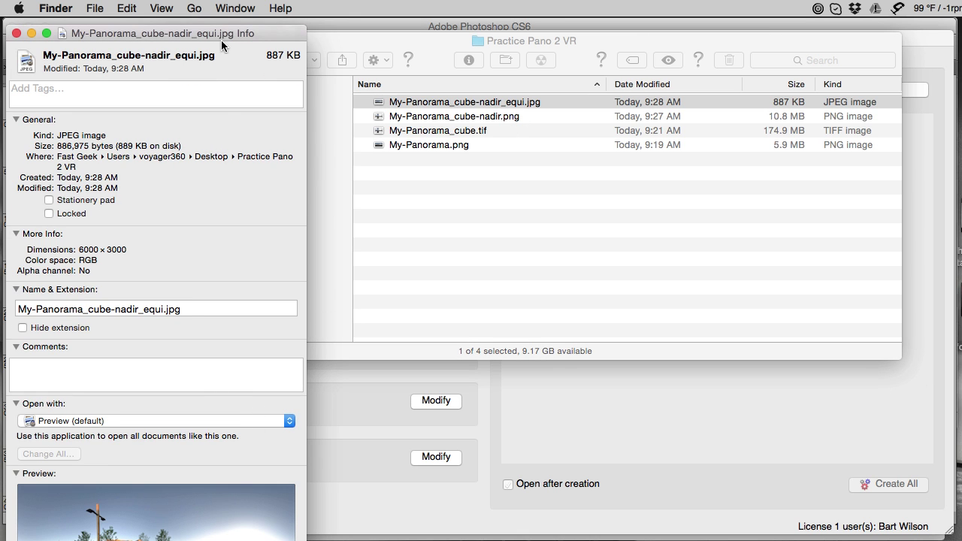
{"action": "left_click_drag", "start_coordinate": [222, 45], "coordinate": [297, 6]}
{"action": "left_click_drag", "start_coordinate": [381, 540], "coordinate": [370, 422]}
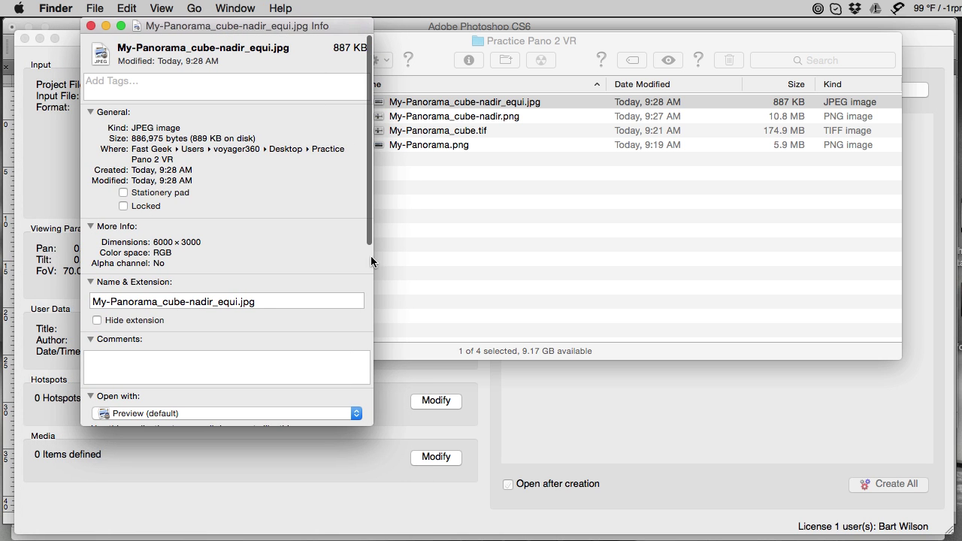